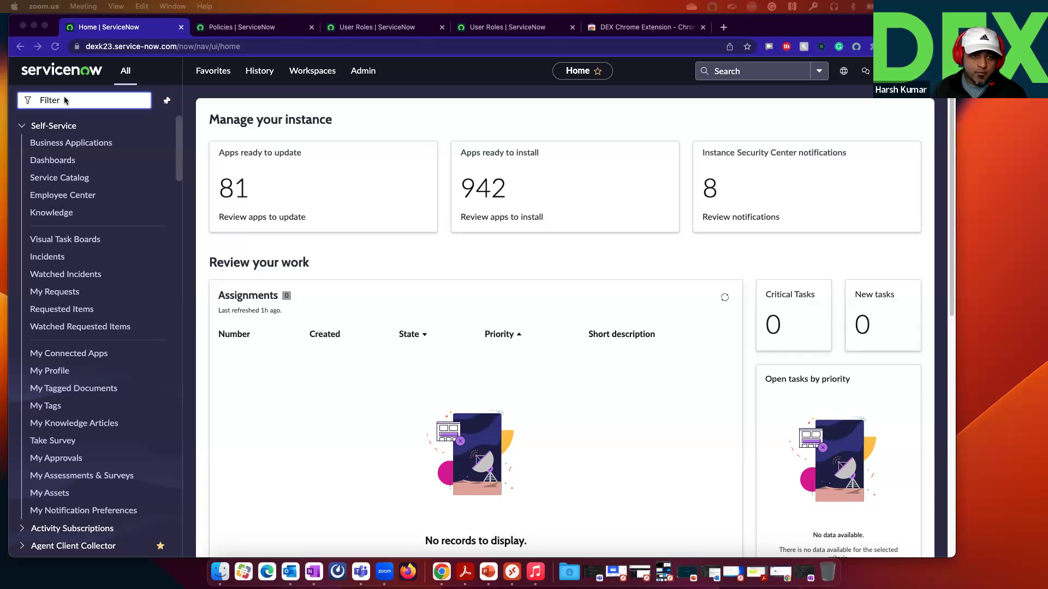
# Step: Filter the navigator for 'Desktop Ass', open Desktop Assistant Downloads, then switch to Microsoft Remote Desktop
pyautogui.click(64, 97)
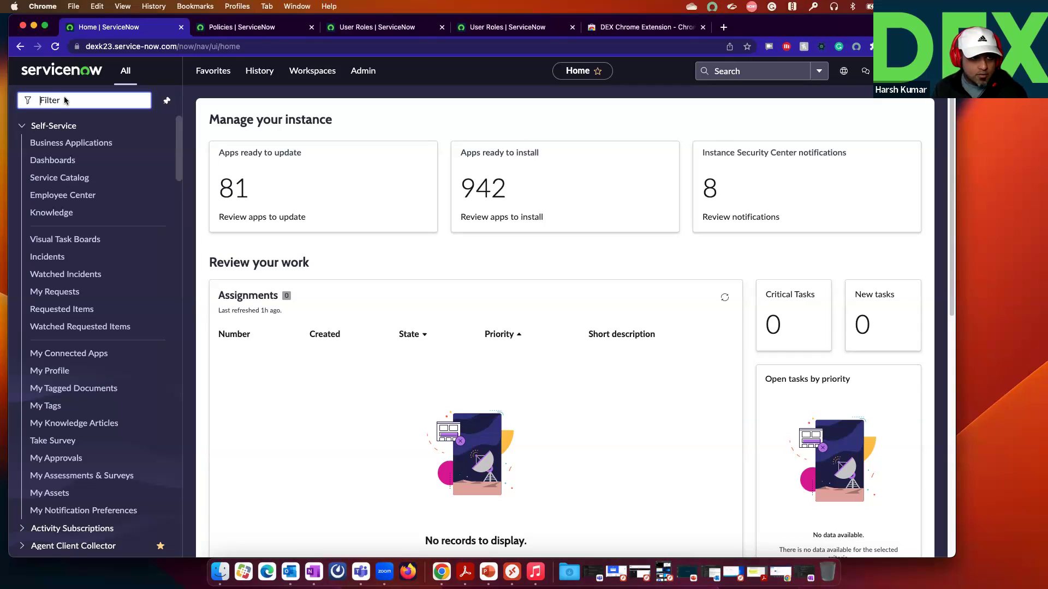
pyautogui.write('Desktop Ass')
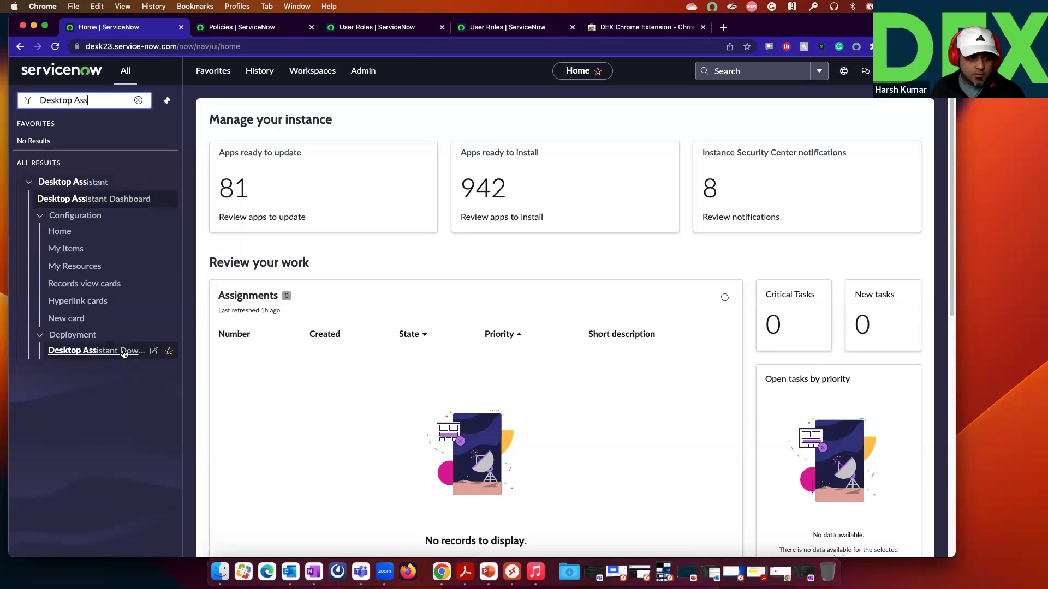
pyautogui.click(104, 350)
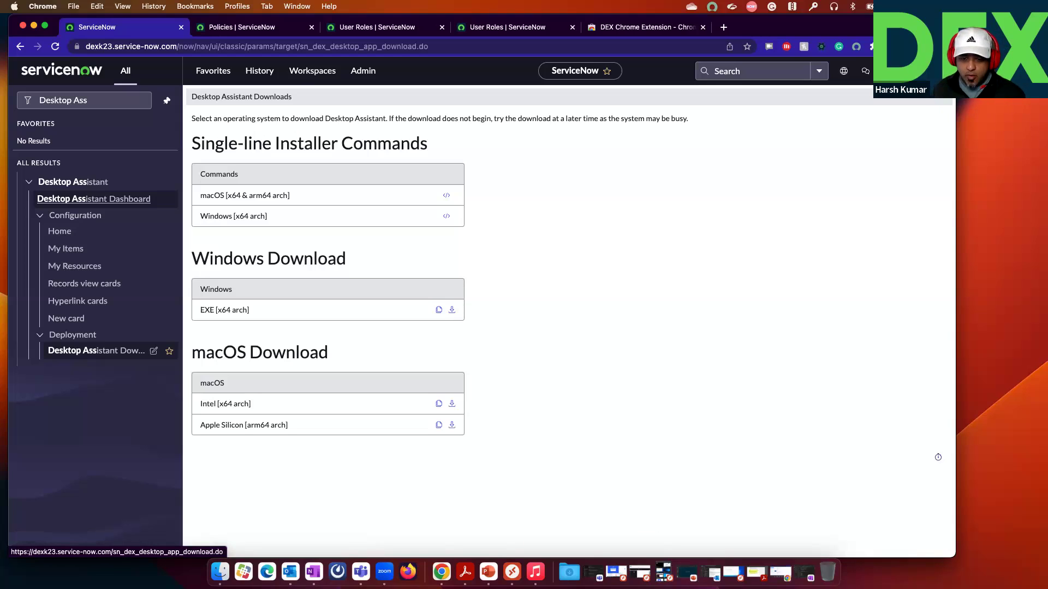
pyautogui.click(511, 572)
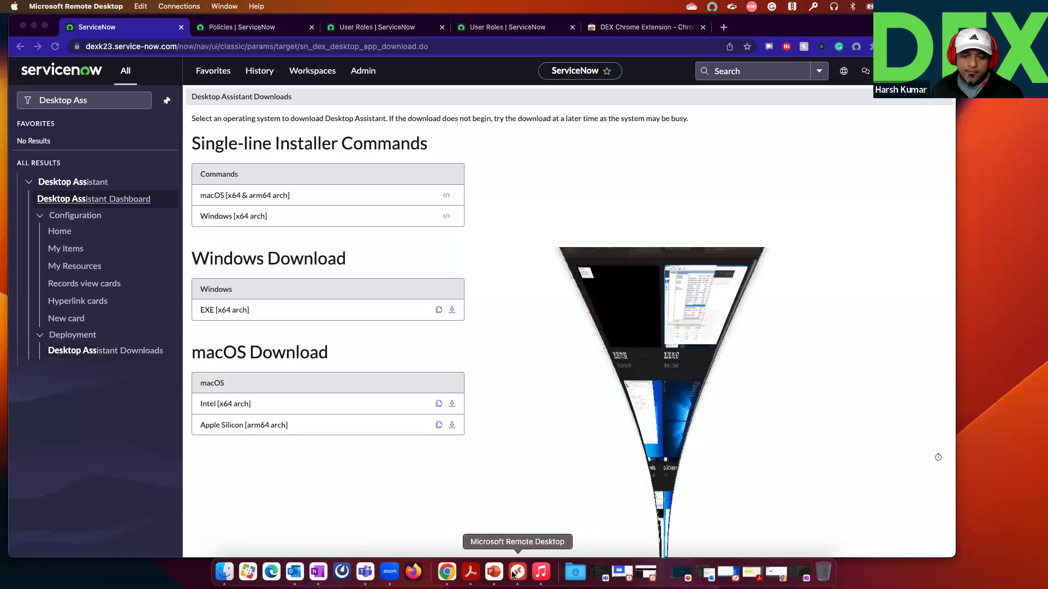
pyautogui.doubleClick(565, 202)
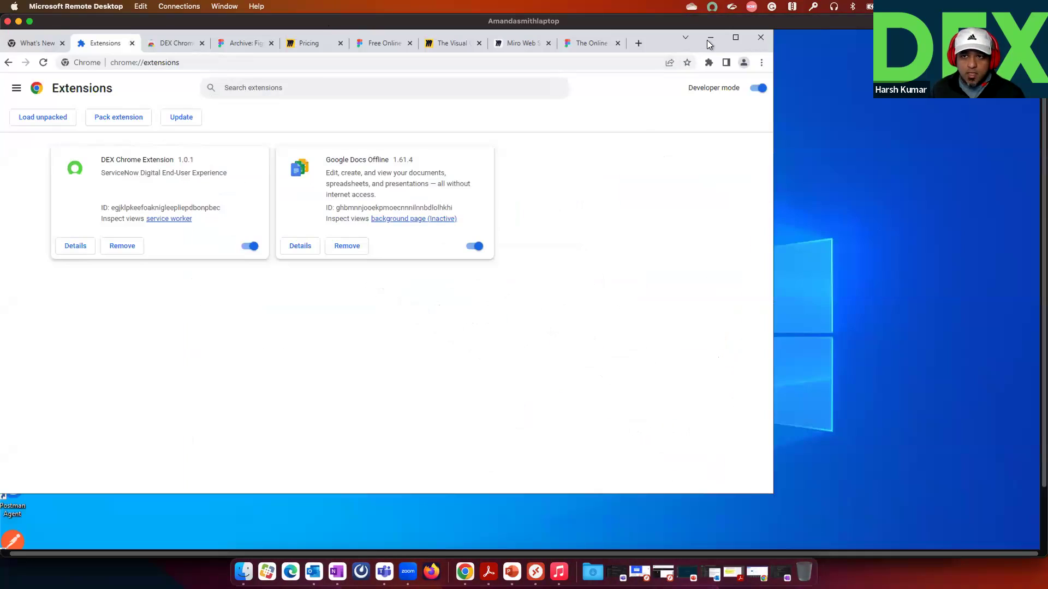
pyautogui.click(710, 37)
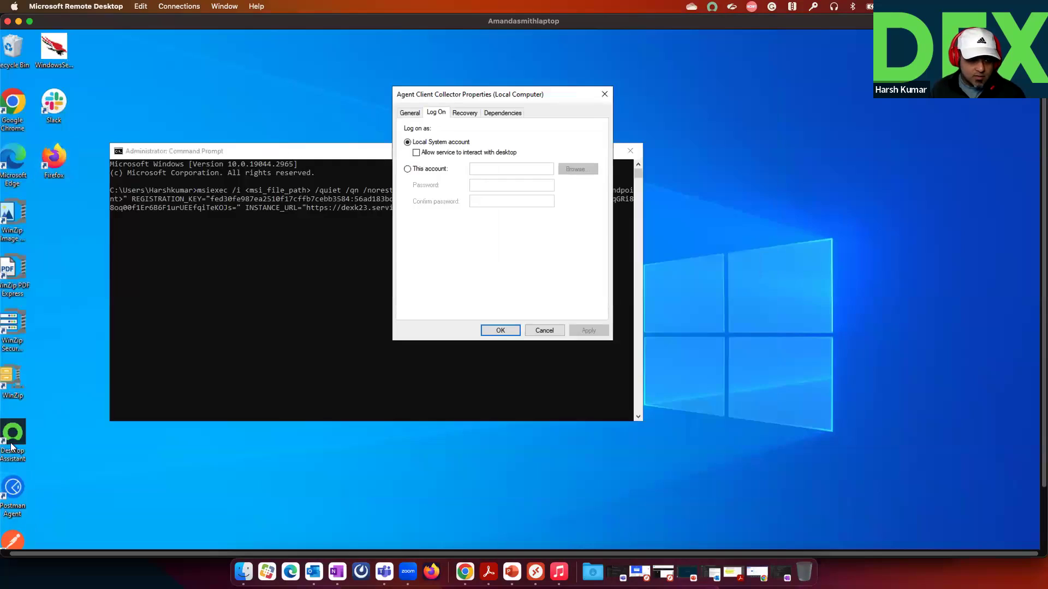
pyautogui.click(712, 7)
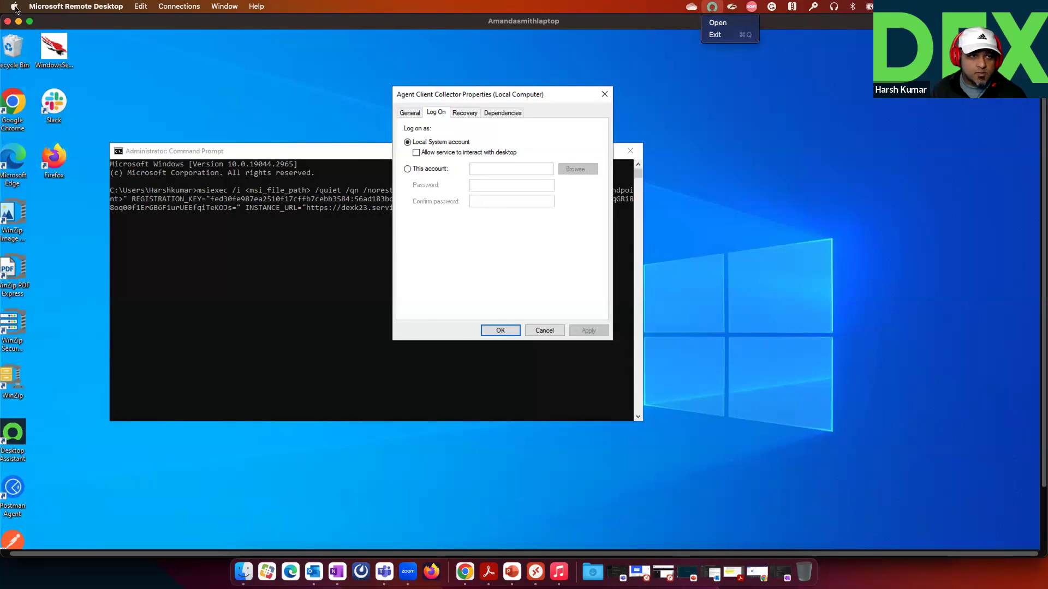
pyautogui.click(717, 22)
pyautogui.click(711, 7)
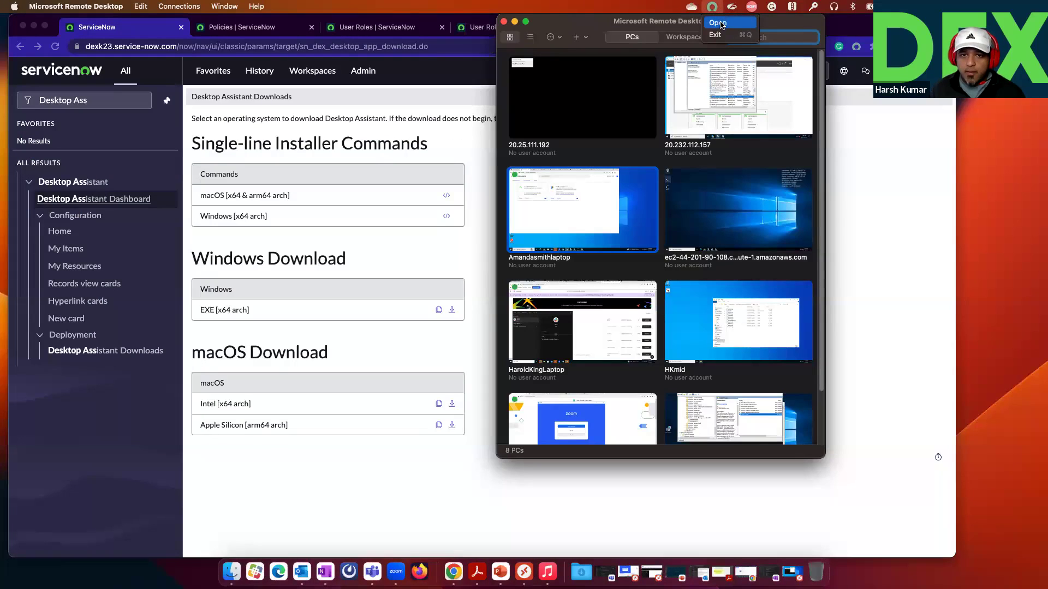
pyautogui.click(480, 233)
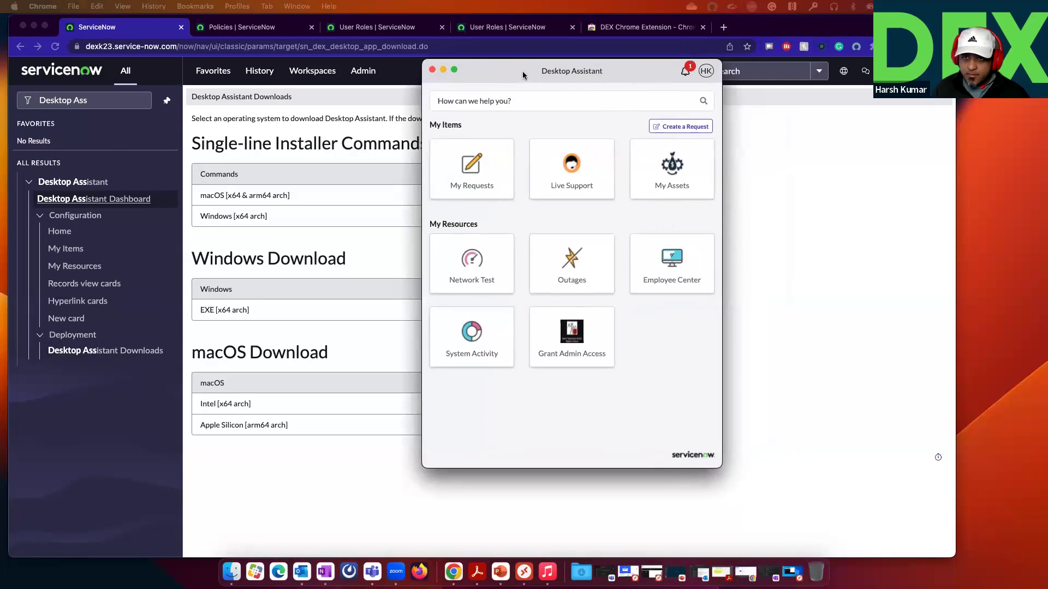
# Step: Relaunch Desktop Assistant to review its My Items and My Resources cards, then open Configuration > Home
pyautogui.moveTo(532, 75); pyautogui.dragTo(575, 69)
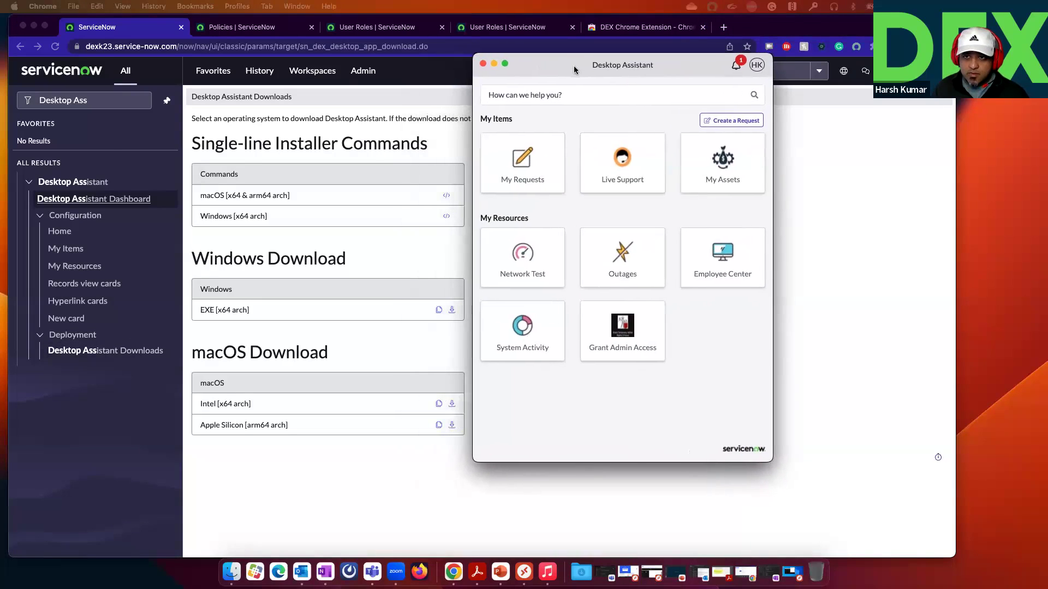
pyautogui.click(714, 6)
pyautogui.click(713, 7)
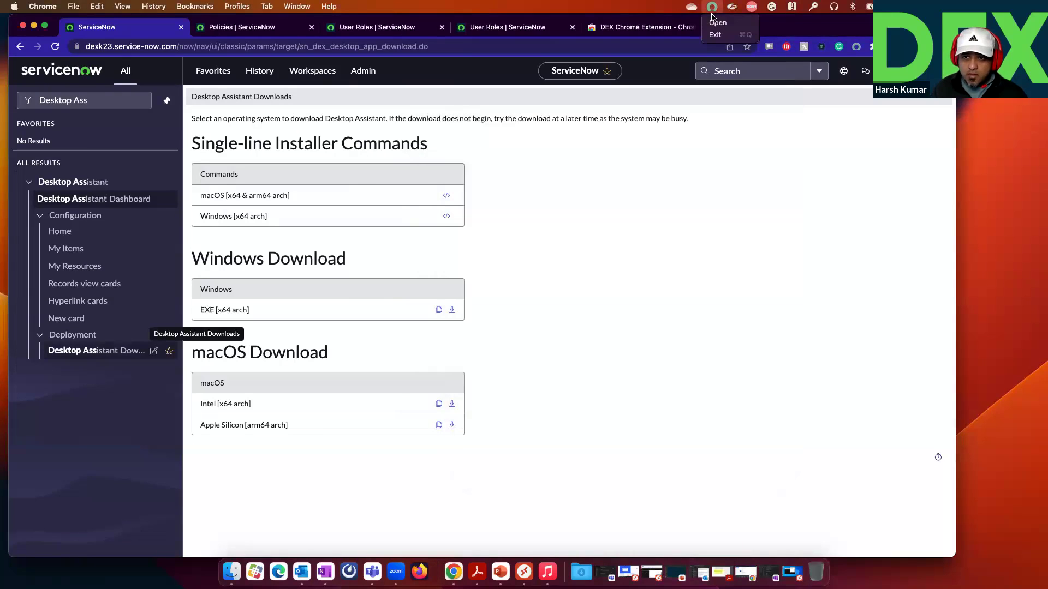
pyautogui.click(713, 25)
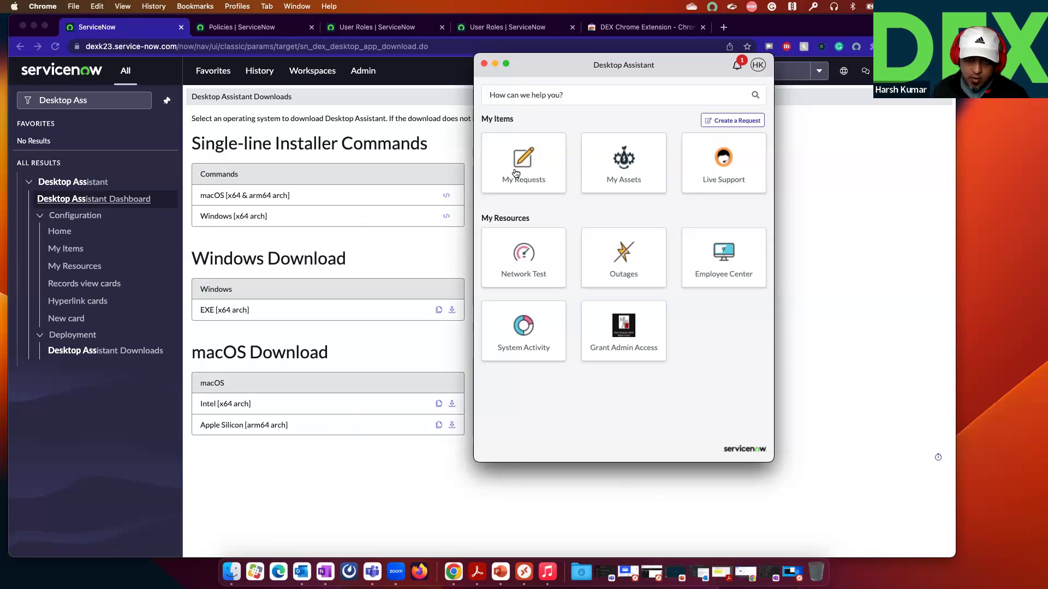
pyautogui.click(59, 234)
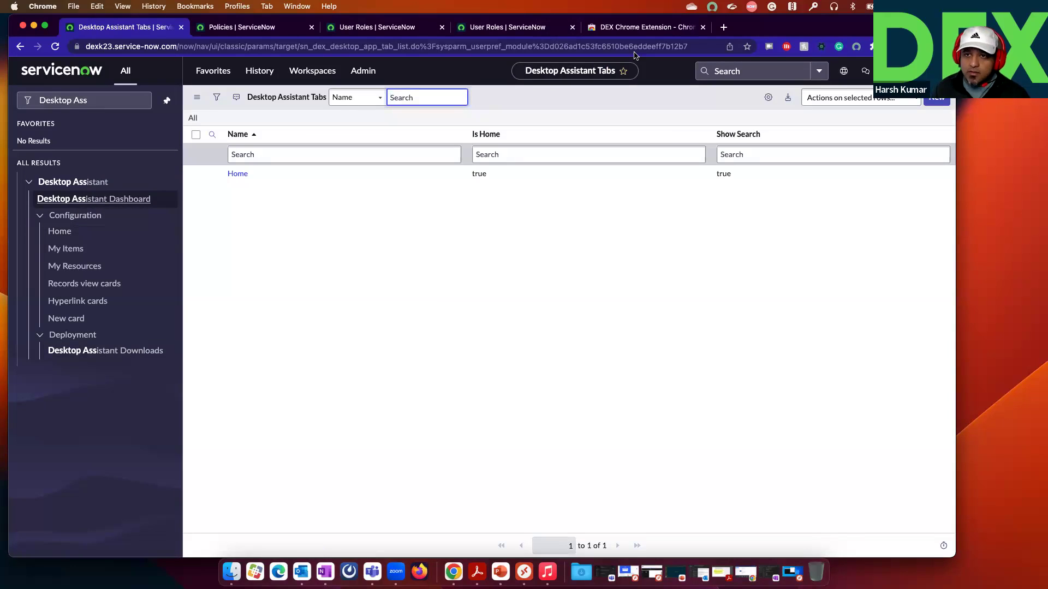
# Step: Open the Home tab record and place the Desktop Assistant window beside it for comparison
pyautogui.click(236, 176)
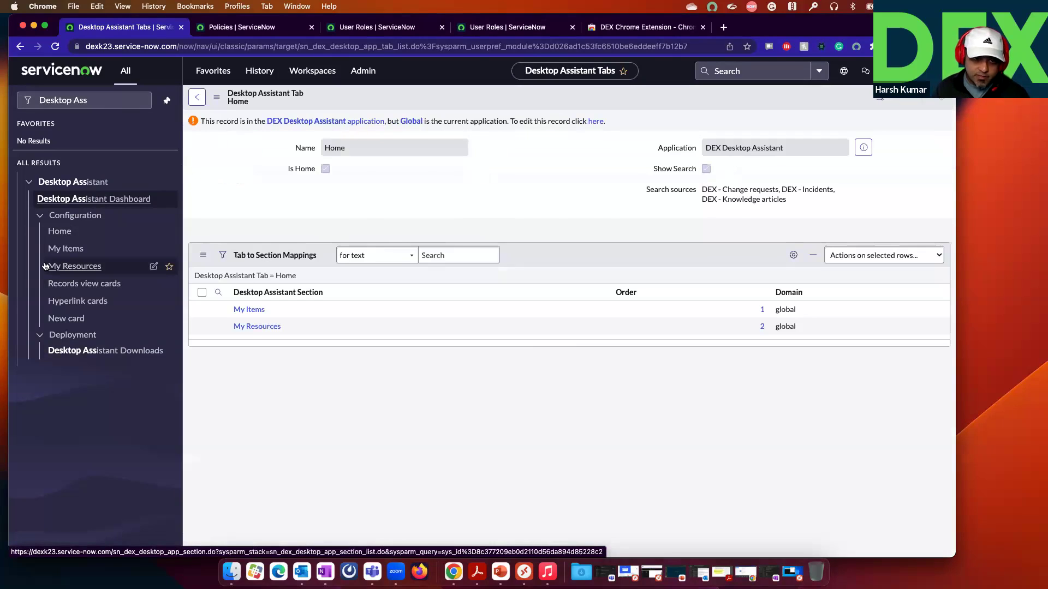
pyautogui.click(713, 7)
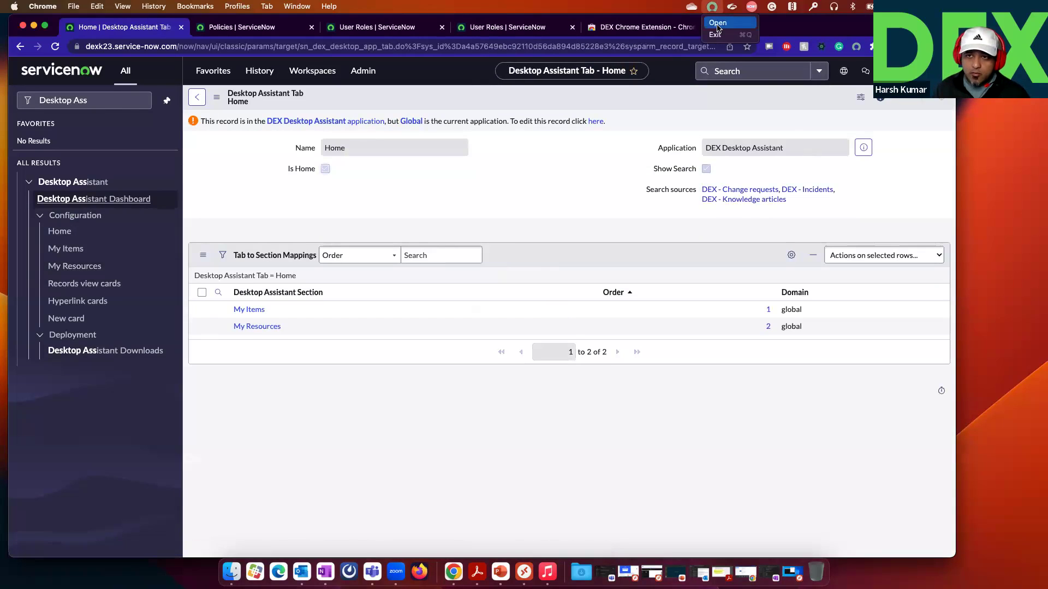
pyautogui.click(720, 24)
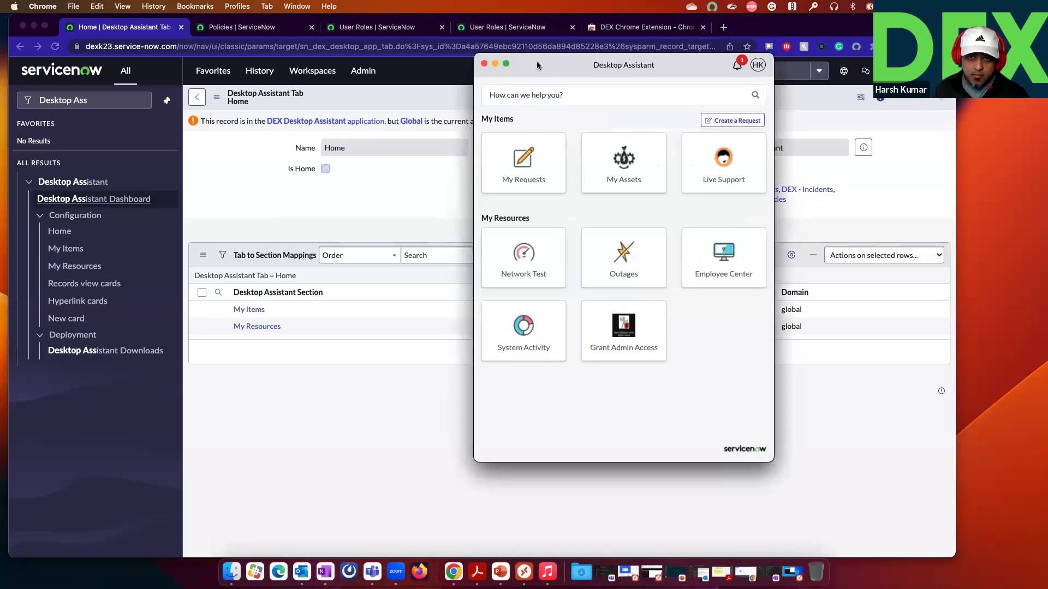
pyautogui.moveTo(537, 65); pyautogui.dragTo(570, 88)
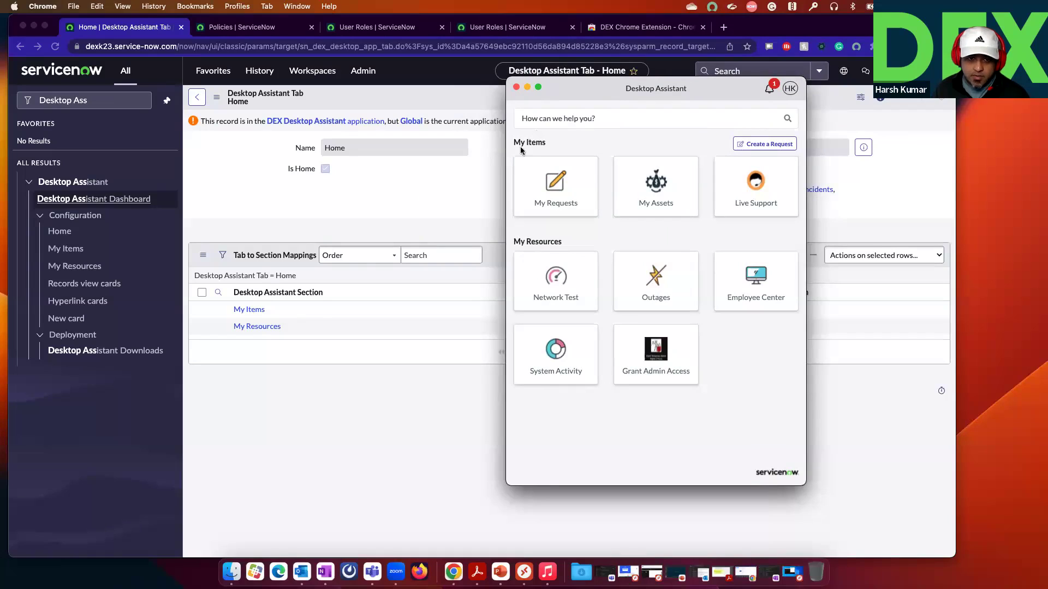
# Step: Review the My Items section's card mappings against the assistant, then return to the Home tab record
pyautogui.click(244, 309)
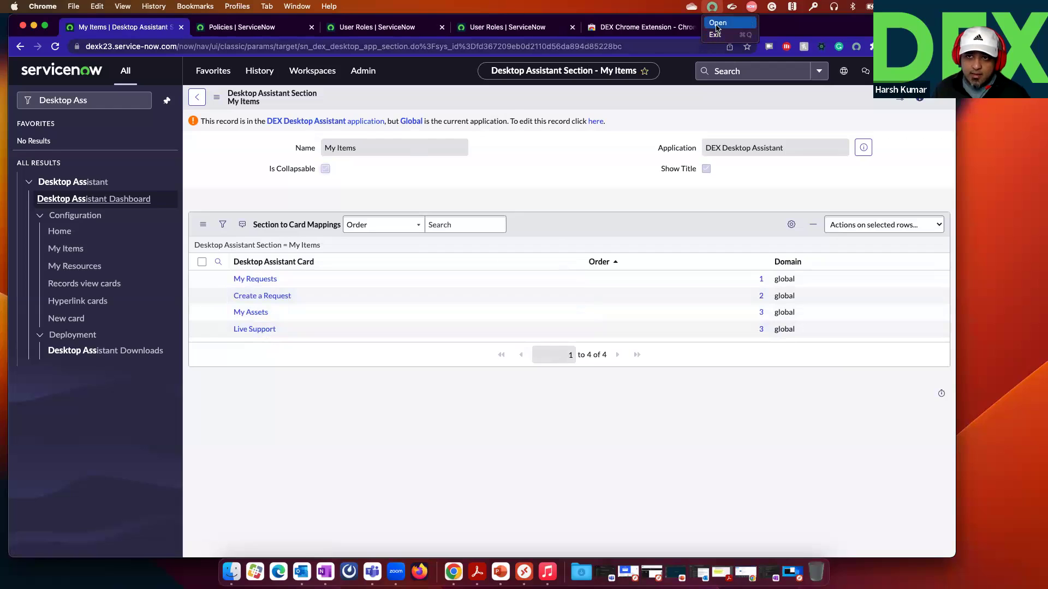
pyautogui.click(731, 5)
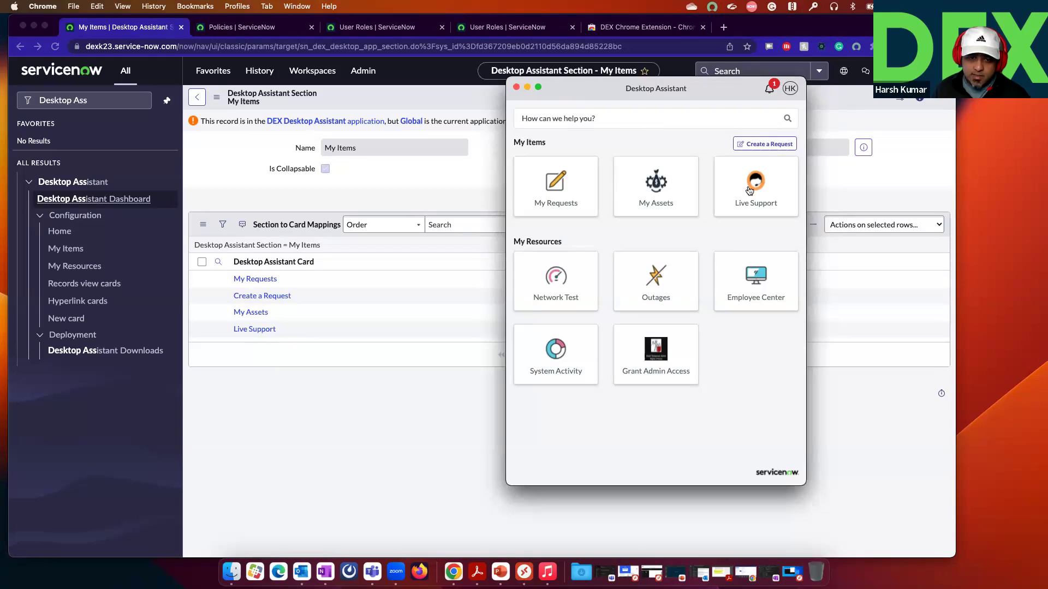
pyautogui.click(460, 192)
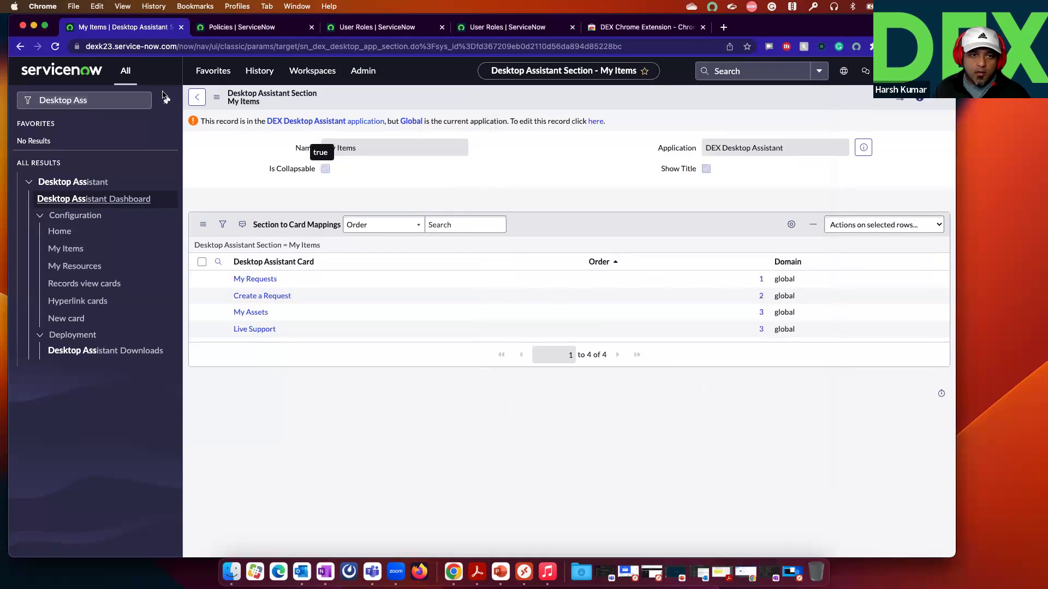
pyautogui.click(197, 97)
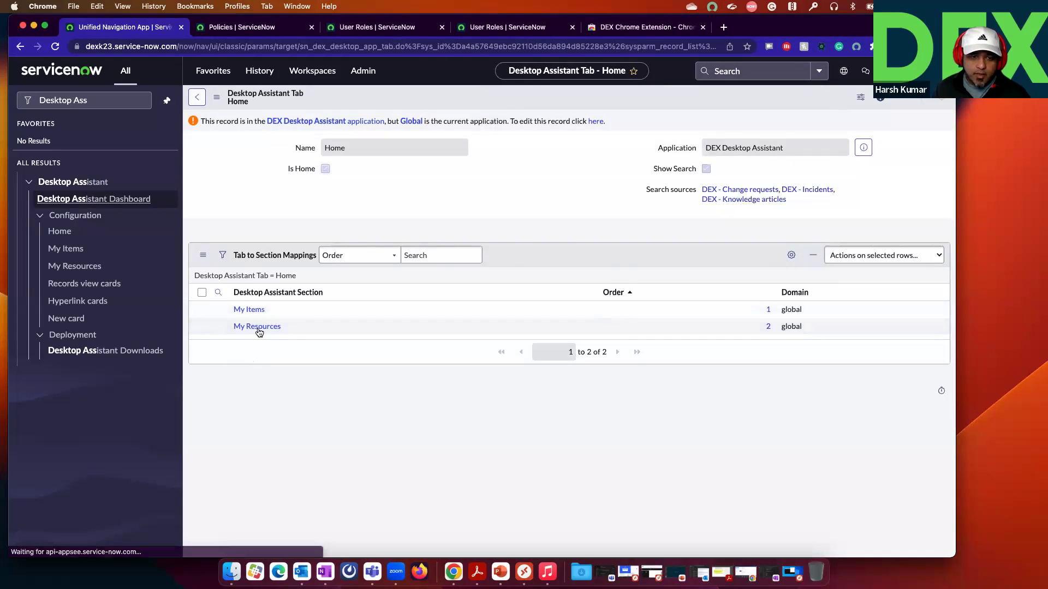
# Step: Open the My Resources section and compare its card mappings with the Desktop Assistant
pyautogui.click(257, 327)
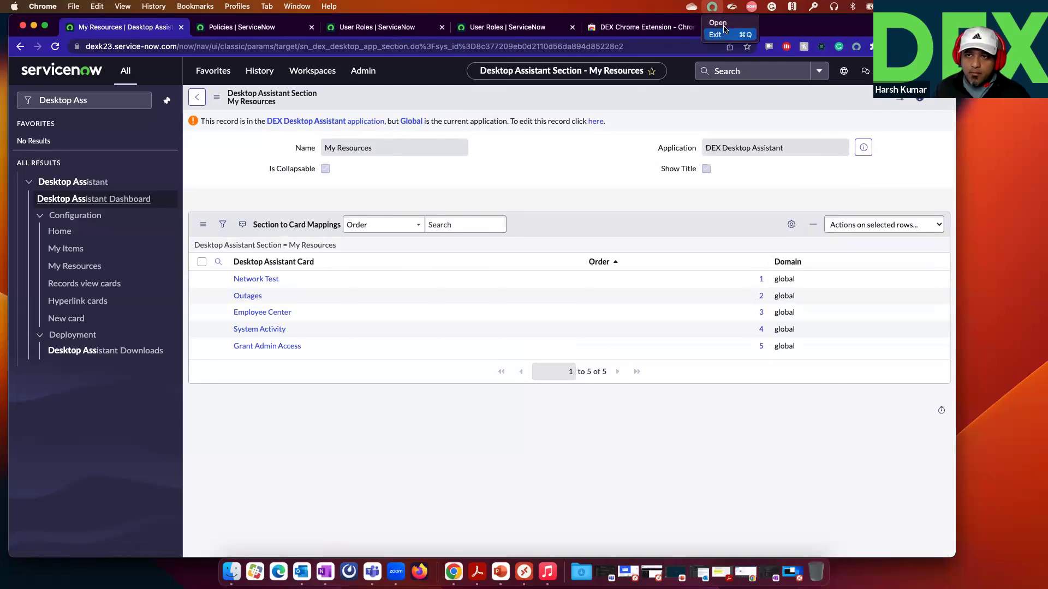
pyautogui.click(713, 6)
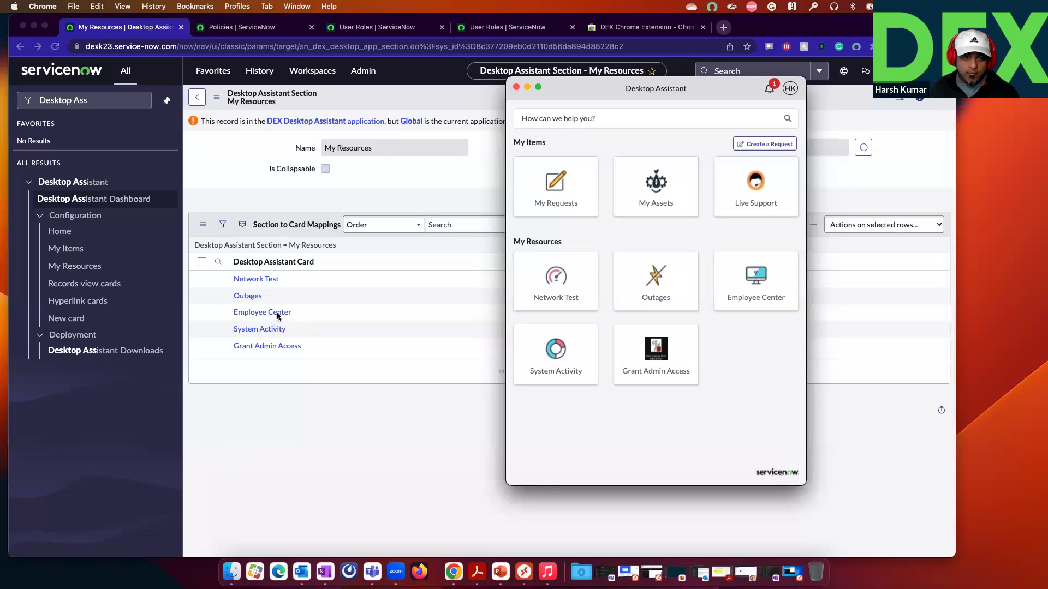
pyautogui.click(88, 267)
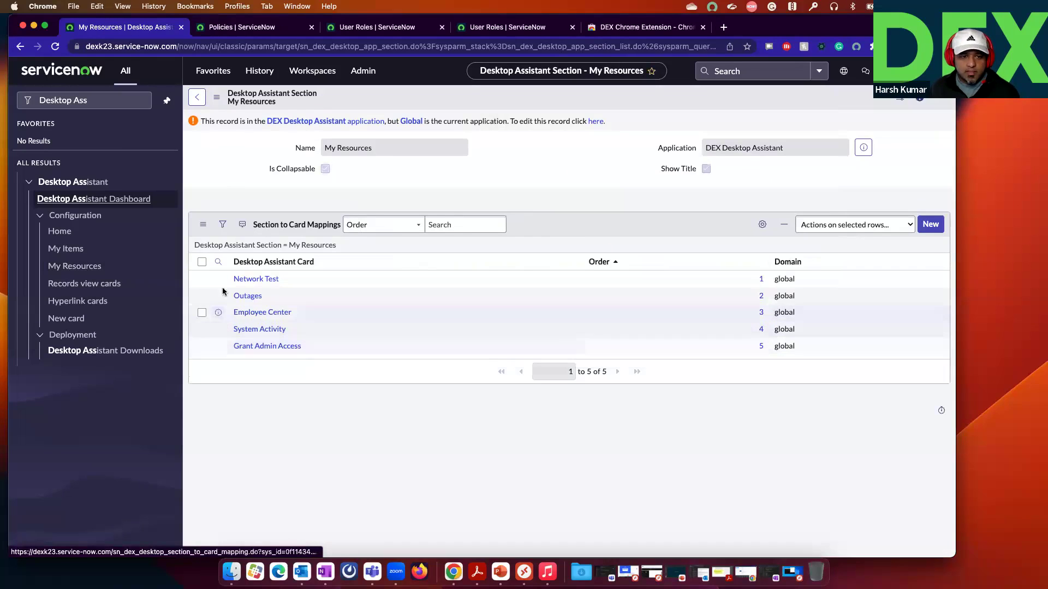
# Step: Inspect the actions for the Outages card mapping without applying any, then begin a new card
pyautogui.click(202, 296)
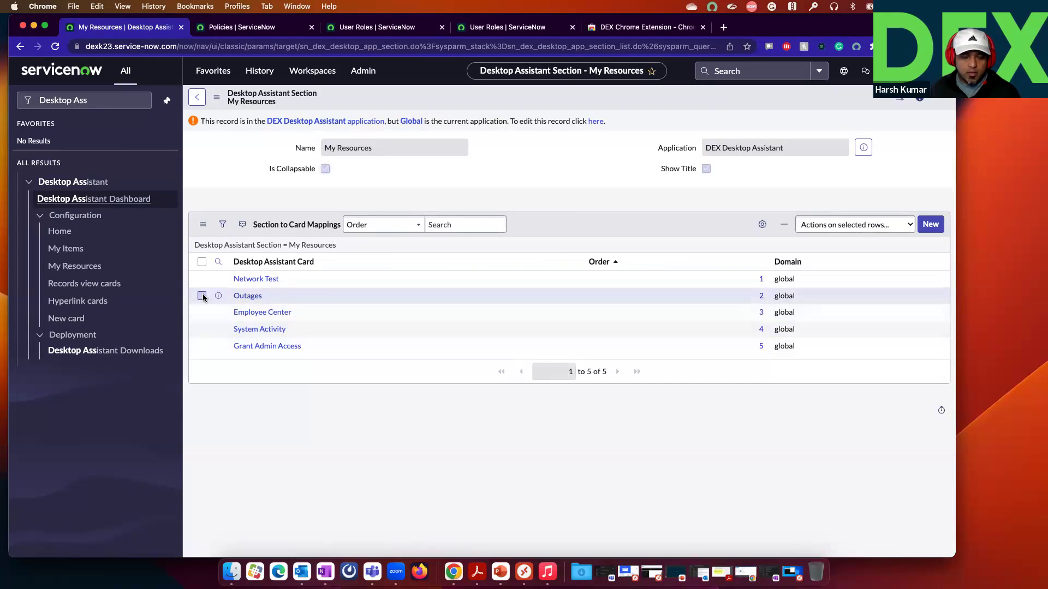
pyautogui.click(846, 224)
pyautogui.click(653, 200)
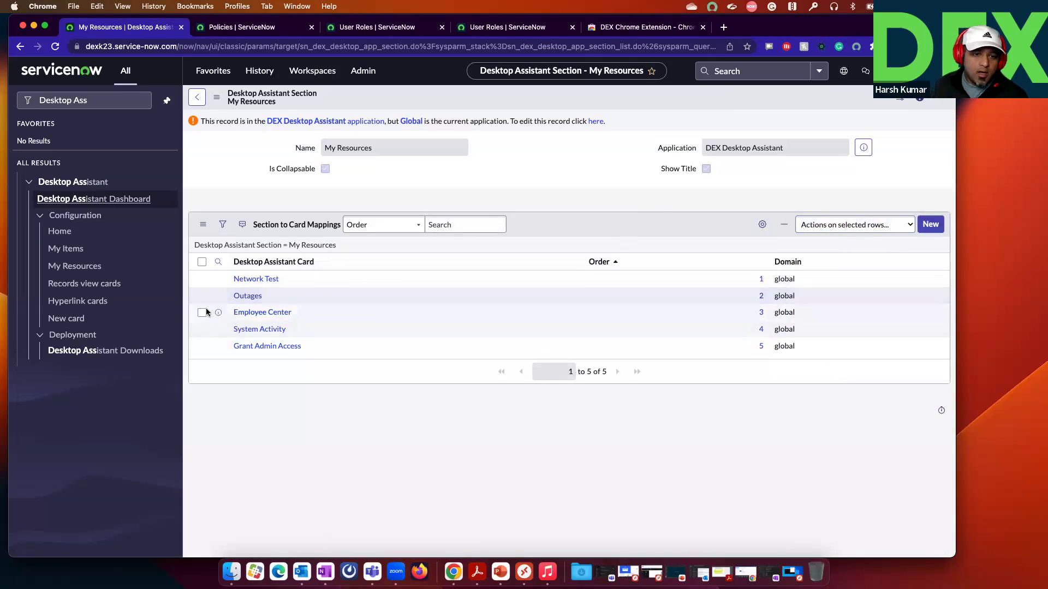
pyautogui.click(202, 294)
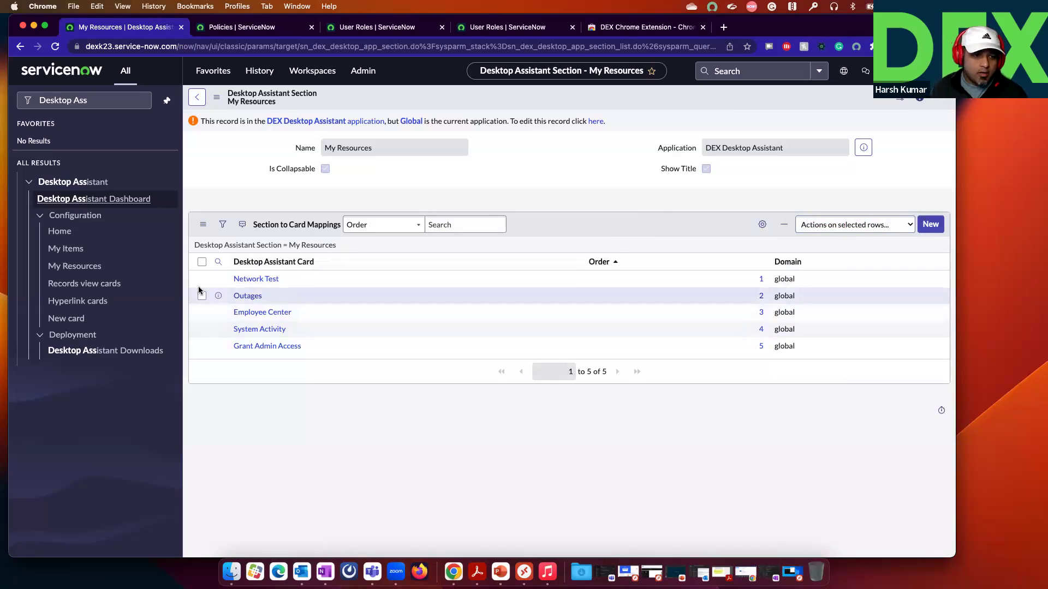
pyautogui.click(66, 320)
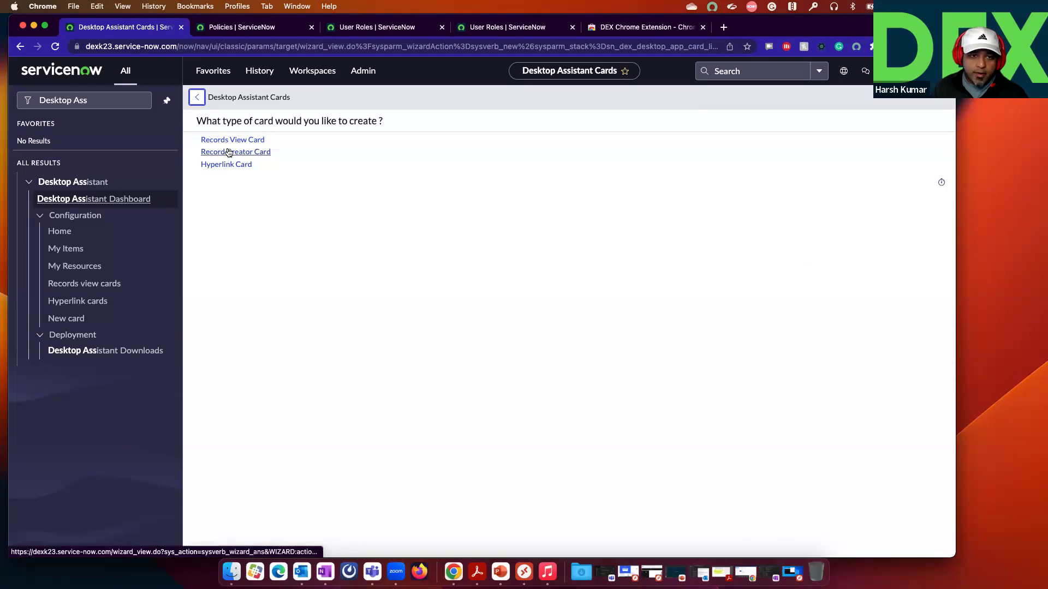
# Step: Choose Hyperlink Card and copy the news.google.com address from a new browser tab
pyautogui.click(226, 164)
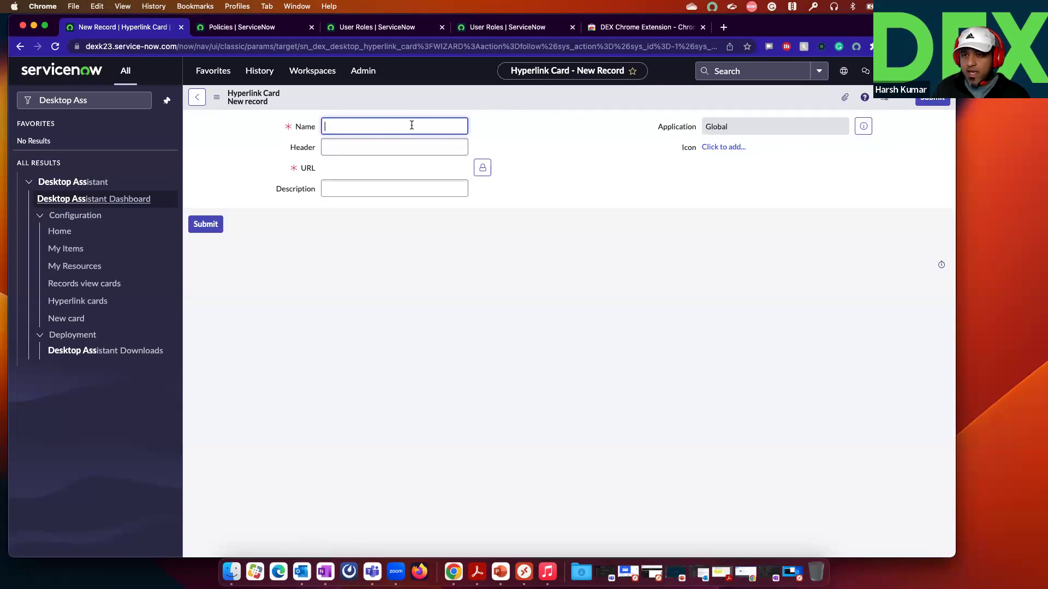
pyautogui.click(731, 29)
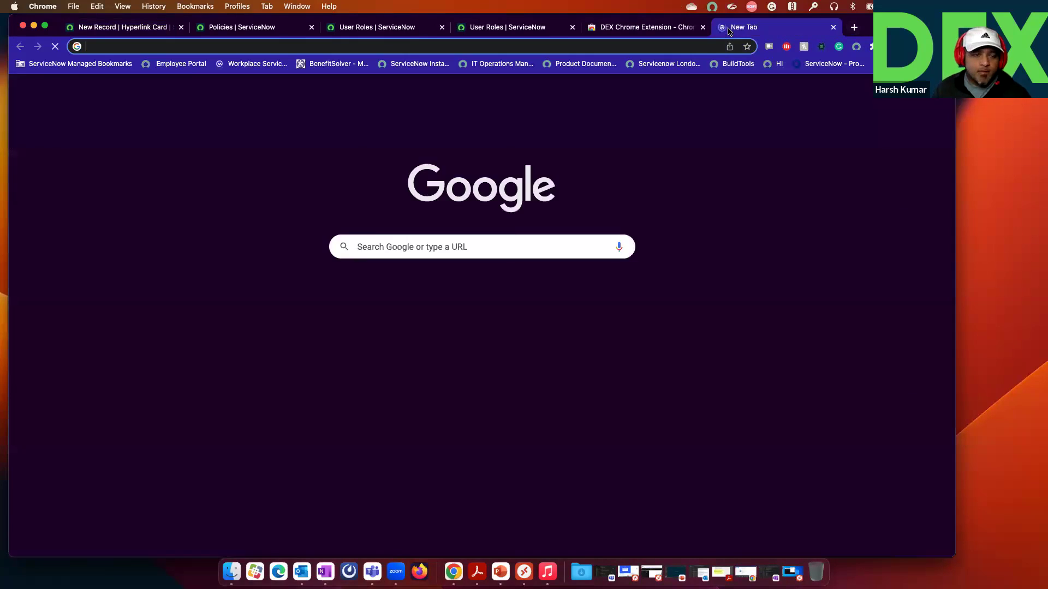
pyautogui.write('news.google.com')
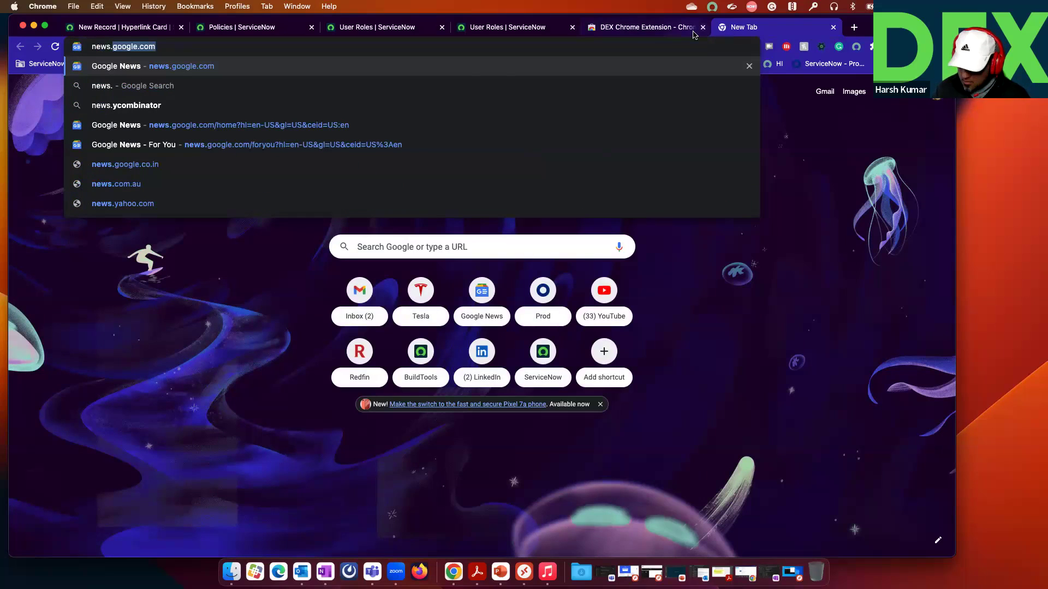
pyautogui.press('Return')
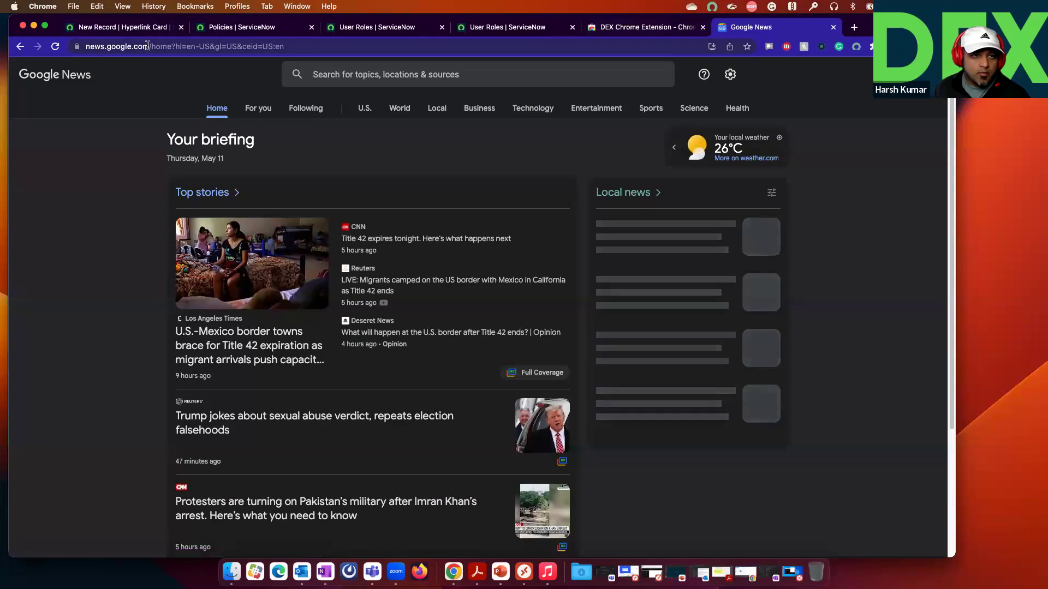
pyautogui.moveTo(137, 48); pyautogui.dragTo(86, 47)
pyautogui.press('super+c')
pyautogui.click(651, 34)
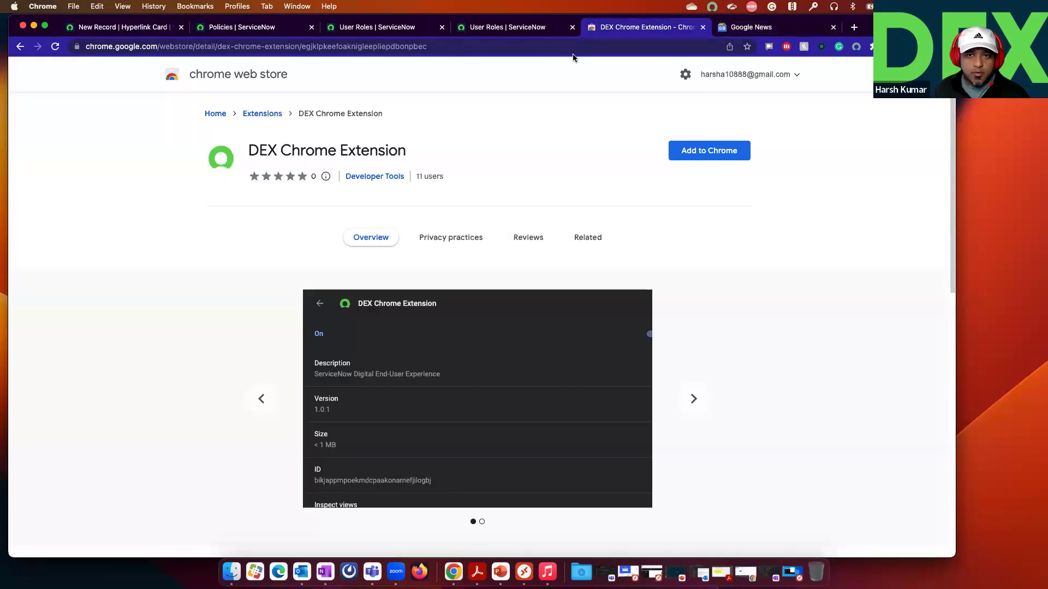
pyautogui.click(250, 33)
pyautogui.click(119, 31)
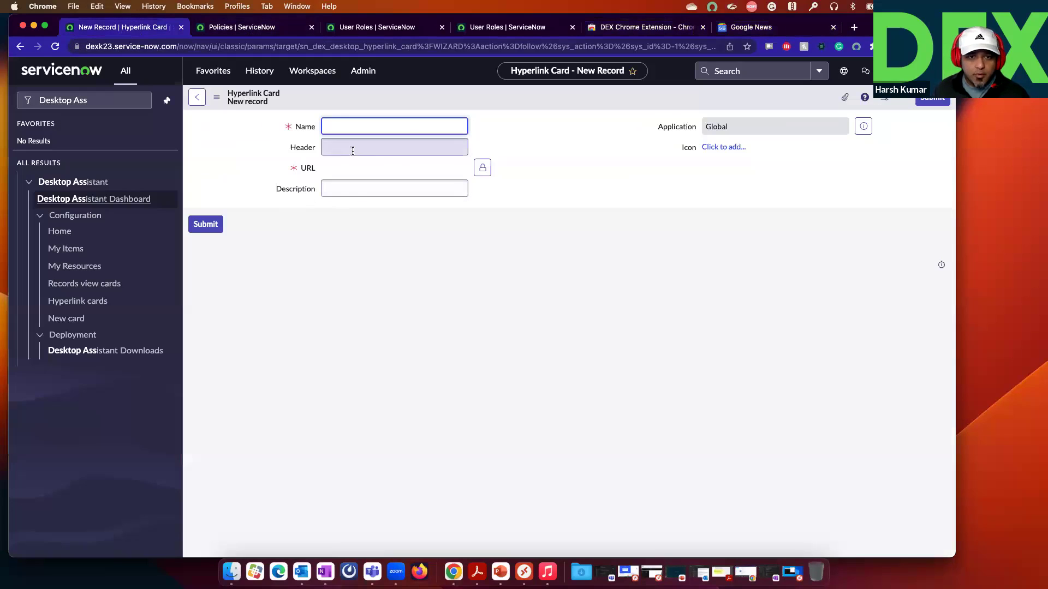
# Step: Paste the Google News URL, name the card Google News, and leave the form unsaved
pyautogui.click(483, 168)
pyautogui.press('super+v')
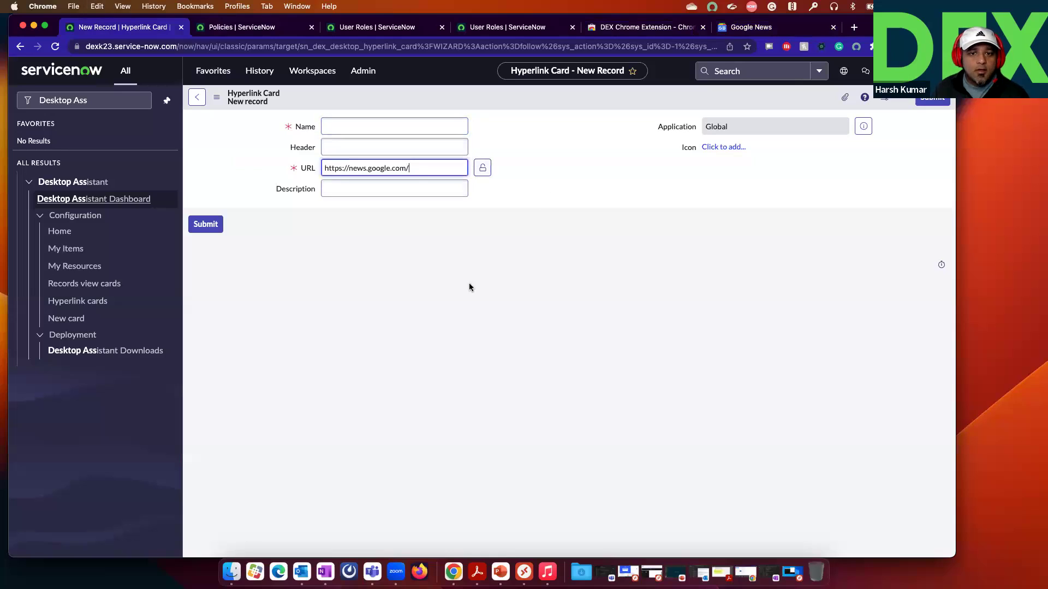
pyautogui.click(475, 283)
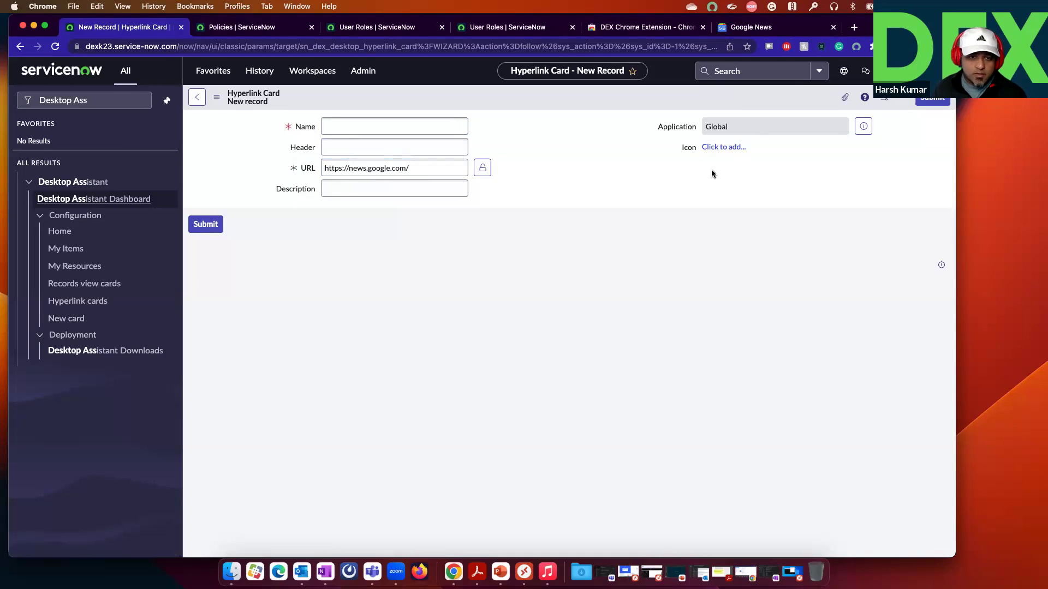
pyautogui.click(384, 120)
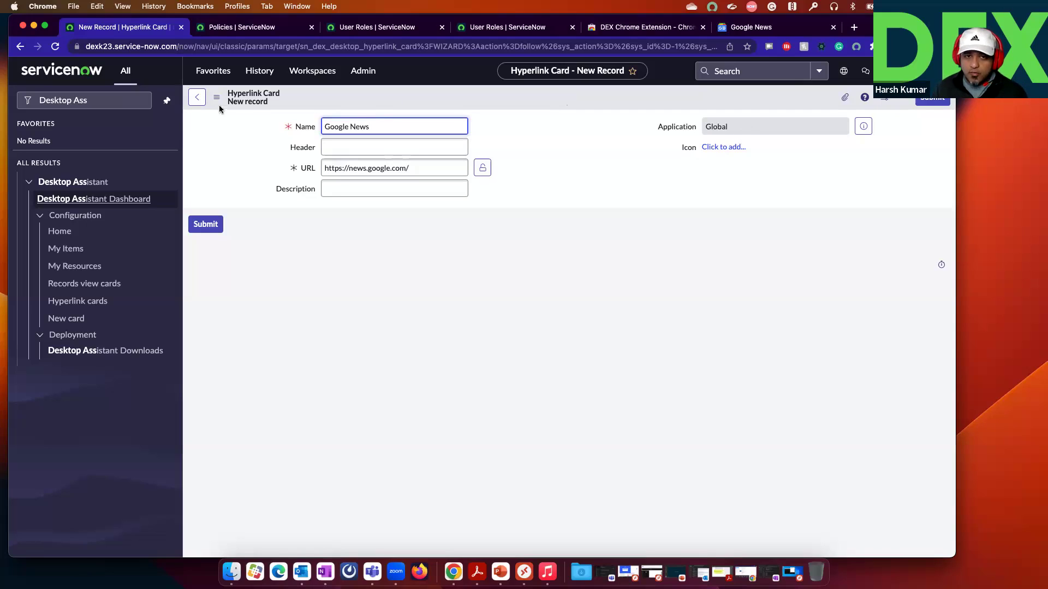
pyautogui.click(197, 97)
pyautogui.click(562, 347)
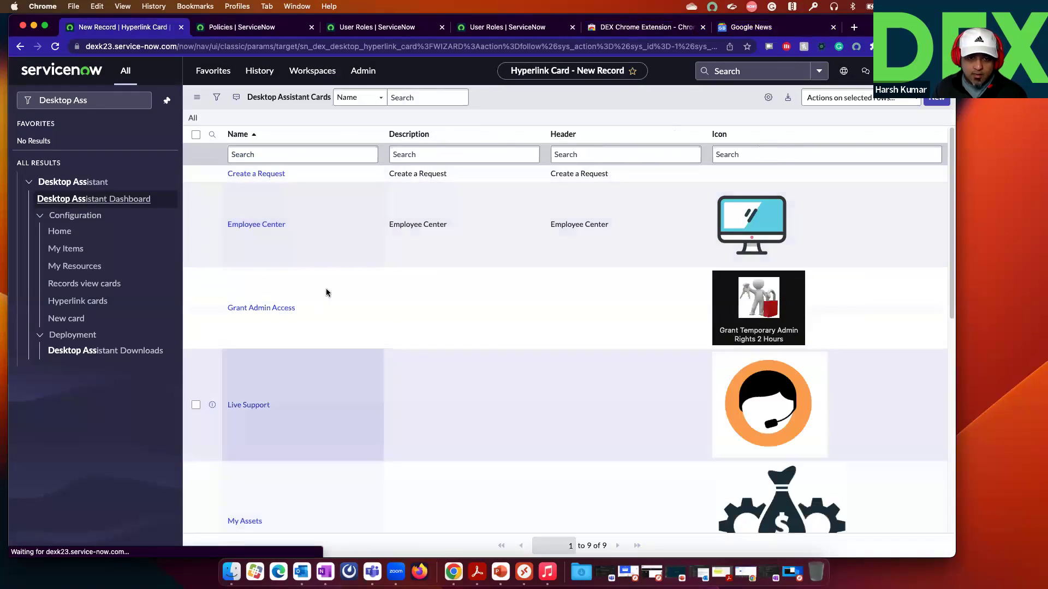
# Step: Open the My Assets card's settings from the cards list to review them
pyautogui.scroll(-5, 326, 293)
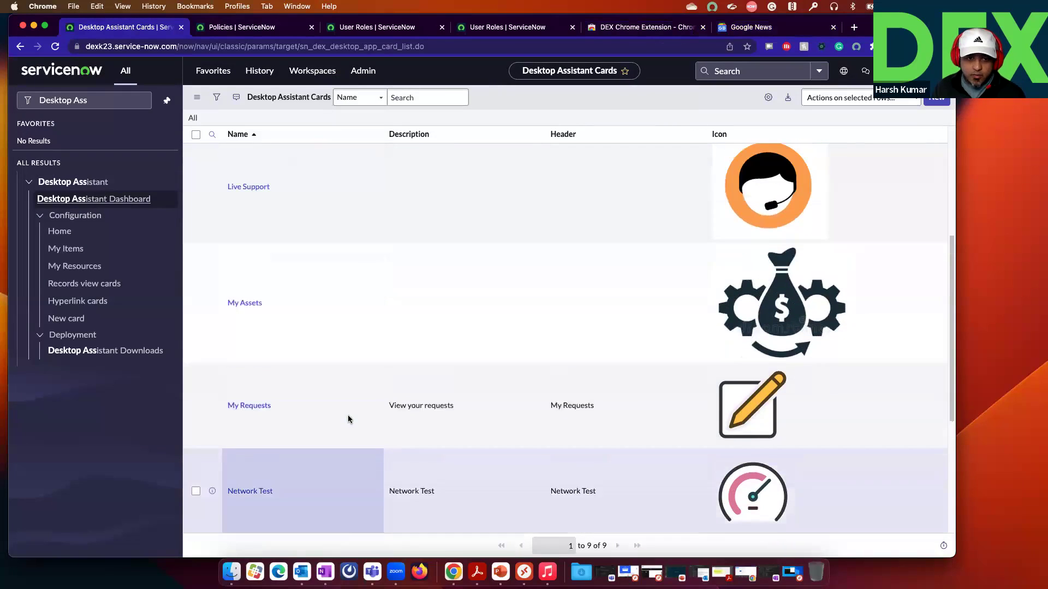
pyautogui.scroll(1, 283, 382)
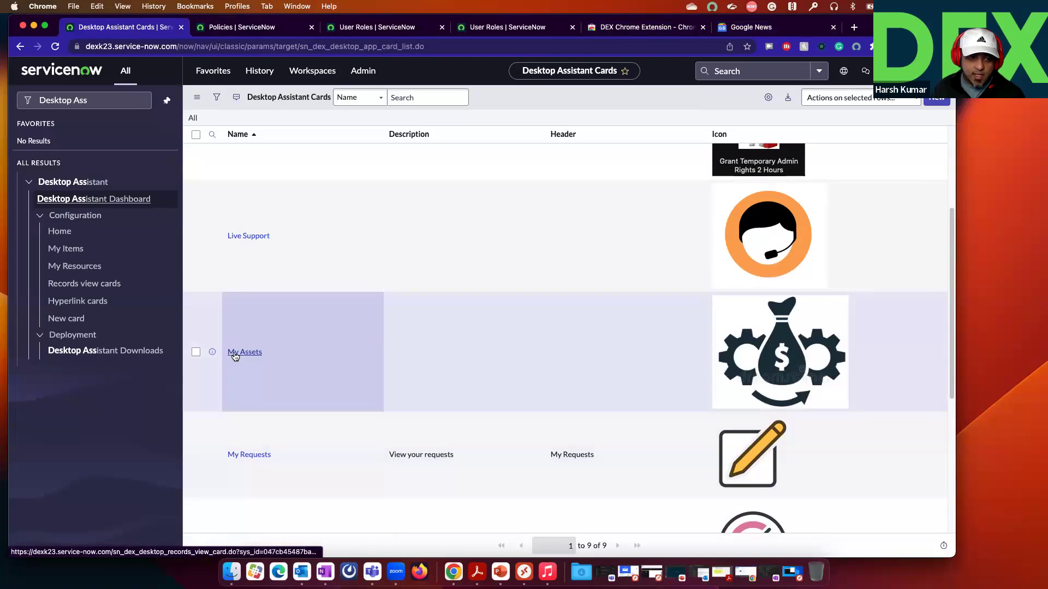
pyautogui.click(235, 355)
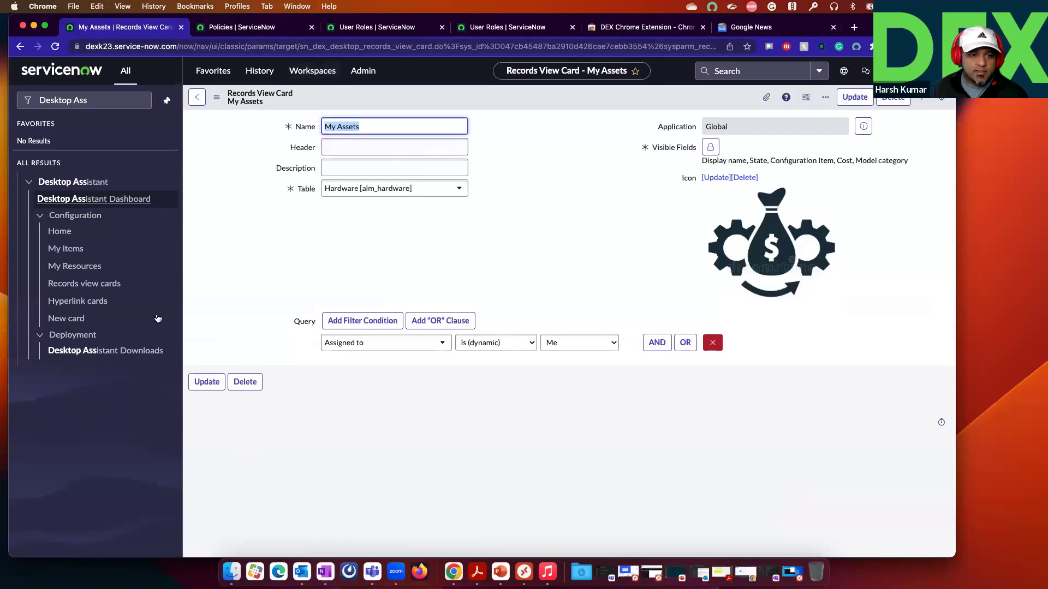
# Step: Start a Records View Card, search tables for alm_har, unlock Visible Fields, then back out
pyautogui.click(72, 319)
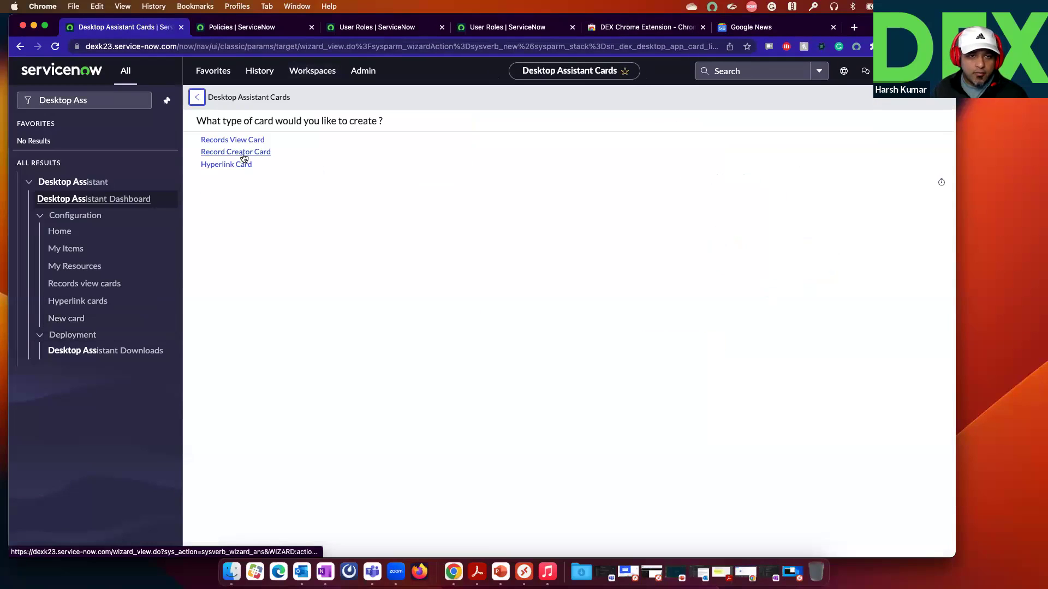
pyautogui.click(252, 139)
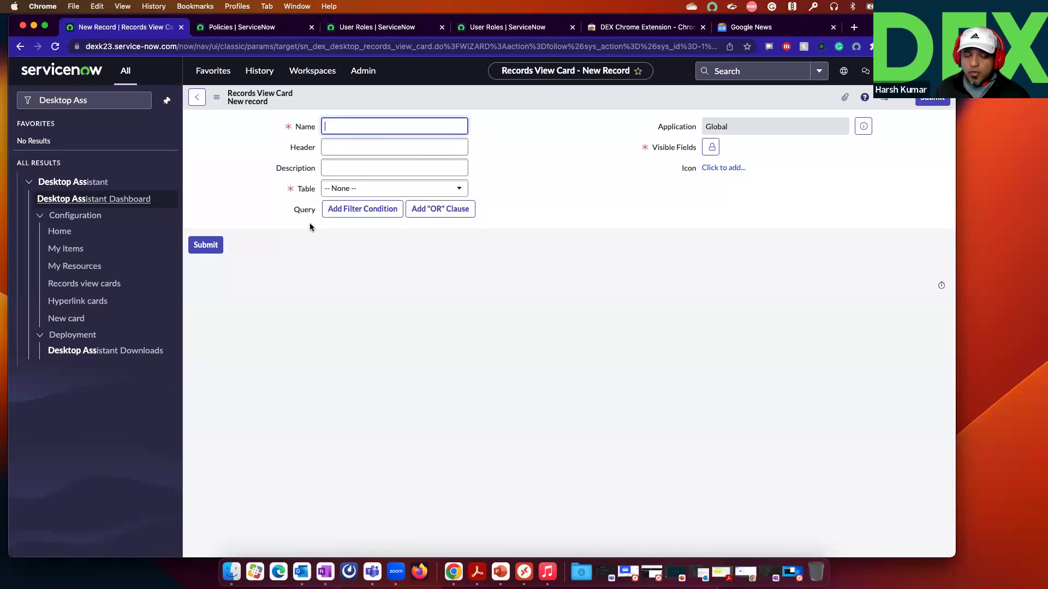
pyautogui.click(362, 189)
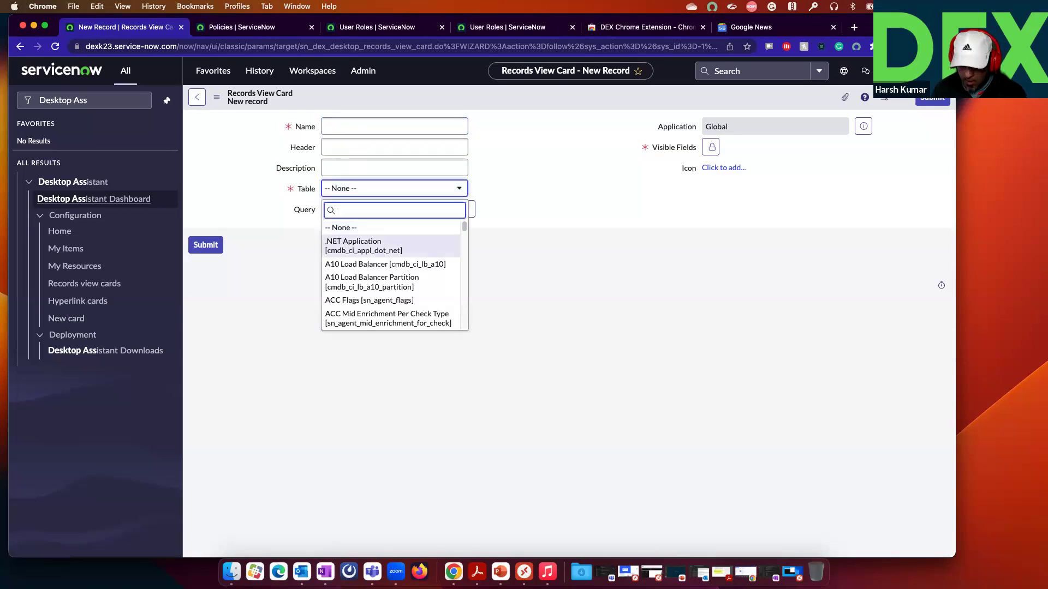
pyautogui.write('al')
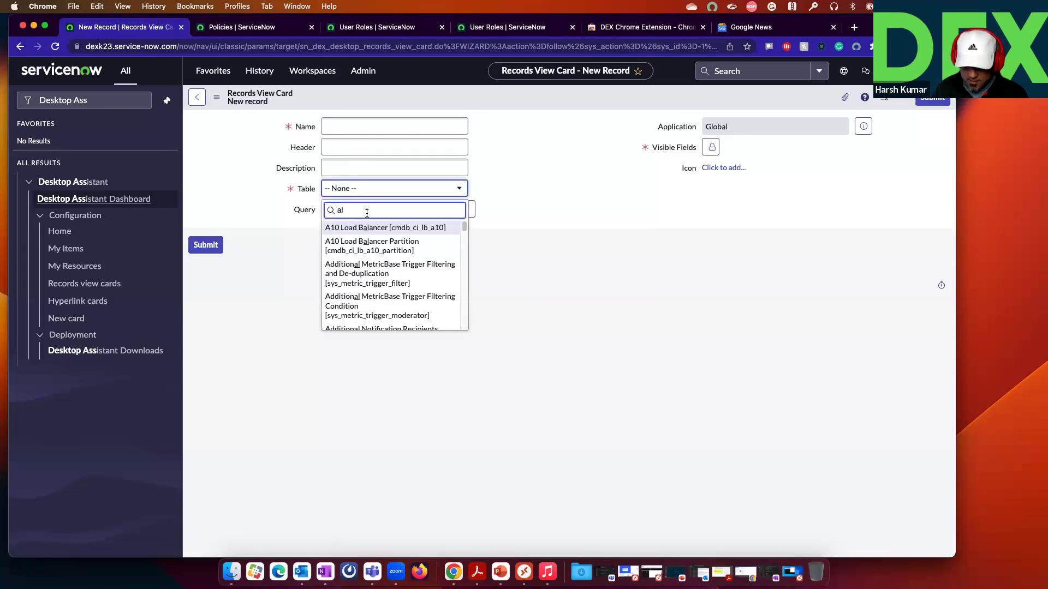
pyautogui.write('m')
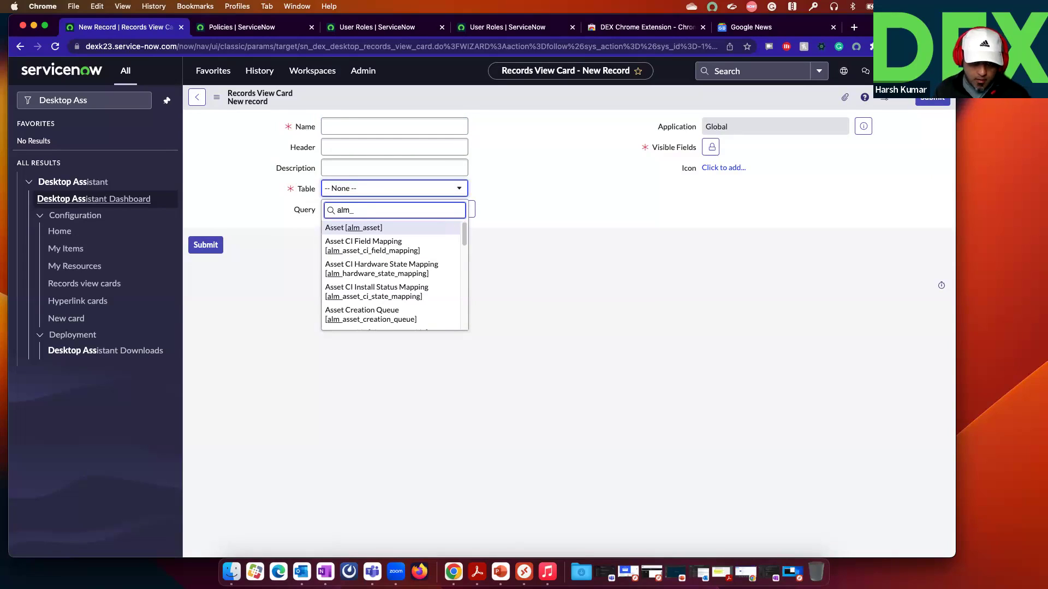
pyautogui.write('_har')
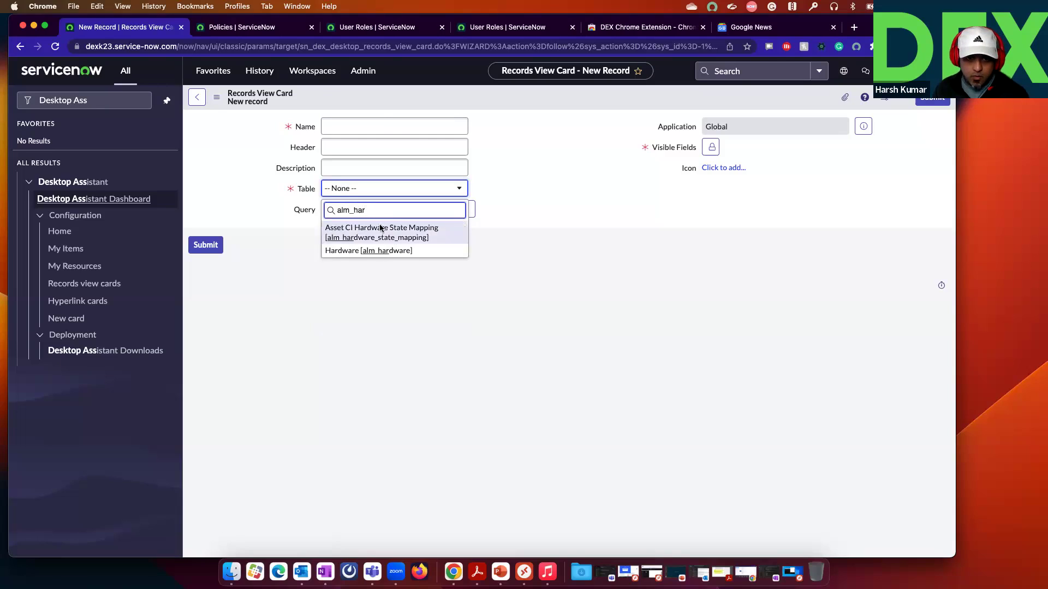
pyautogui.click(381, 124)
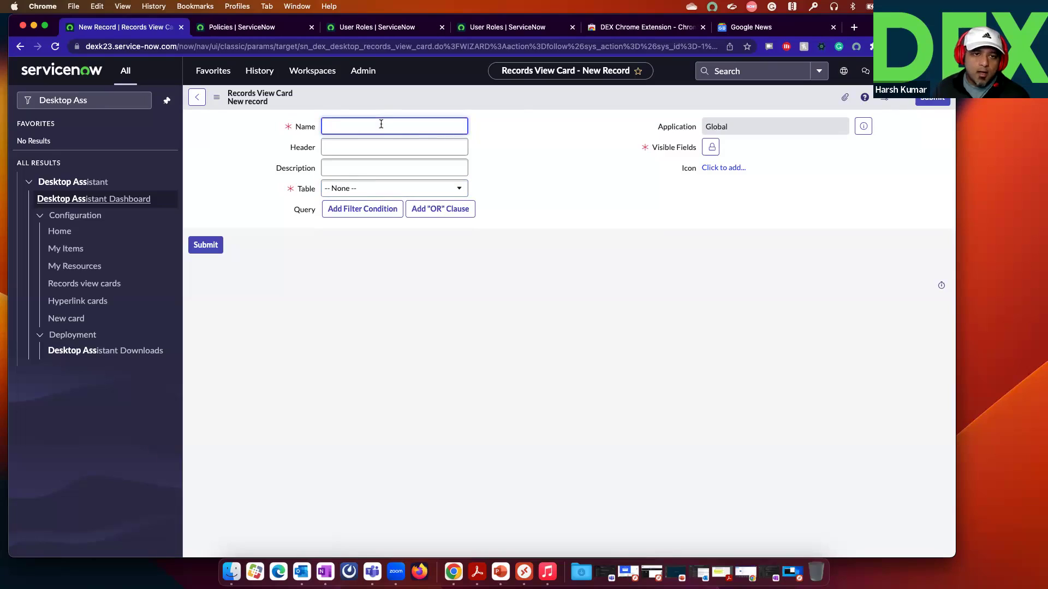
pyautogui.click(710, 147)
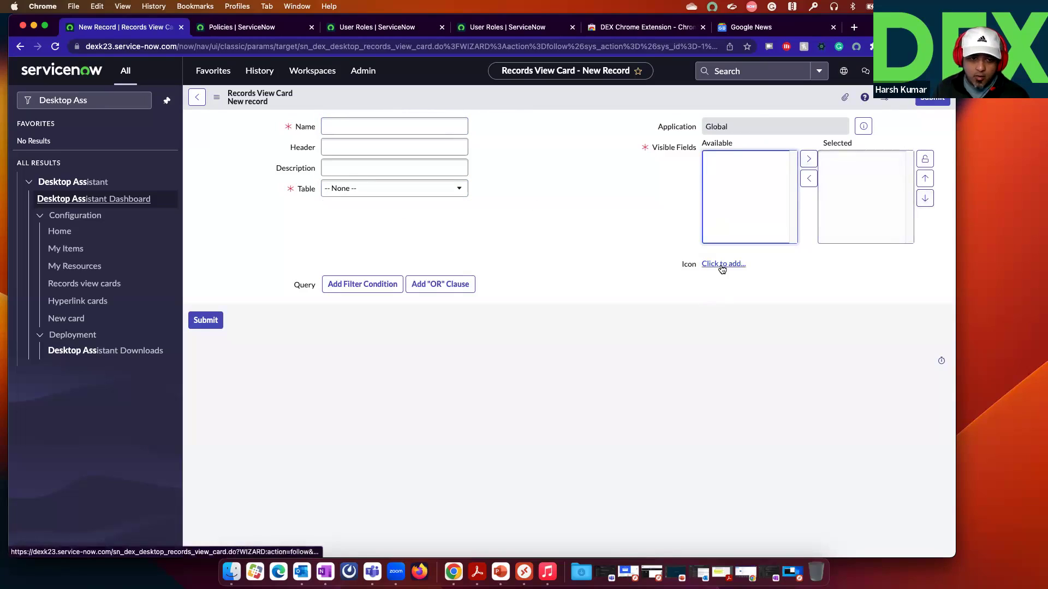
pyautogui.click(197, 97)
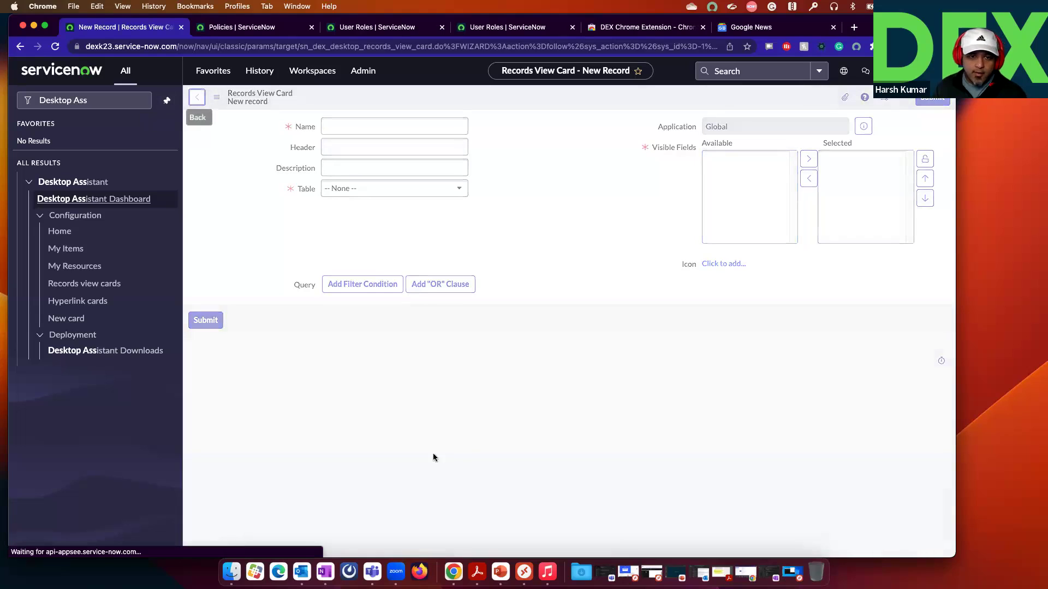
# Step: Reopen the My Assets card for reference, return to the cards list, and begin another new card
pyautogui.scroll(-10, 479, 403)
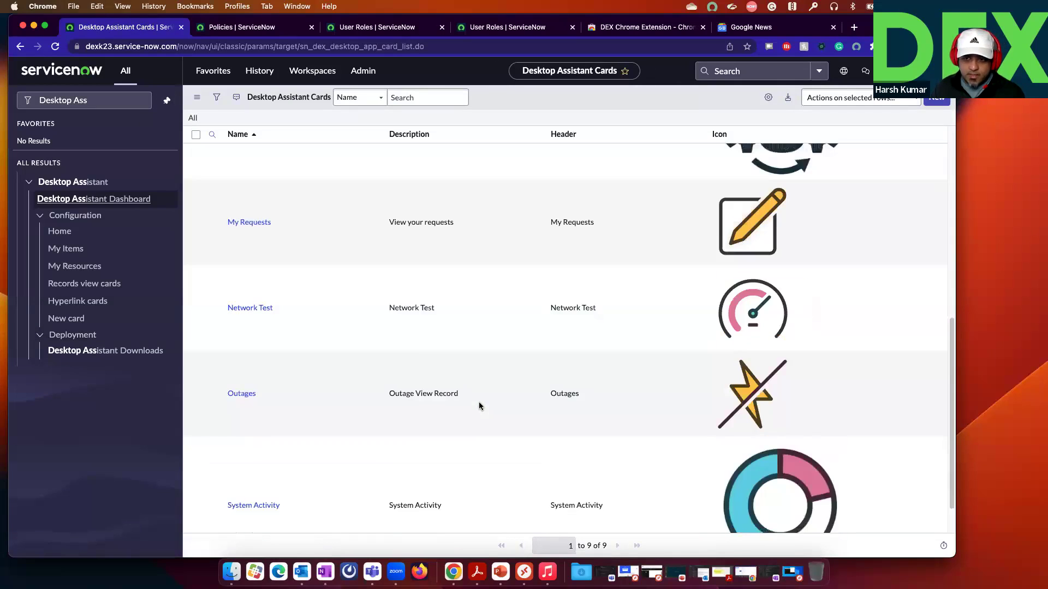
pyautogui.scroll(5, 479, 404)
pyautogui.click(247, 314)
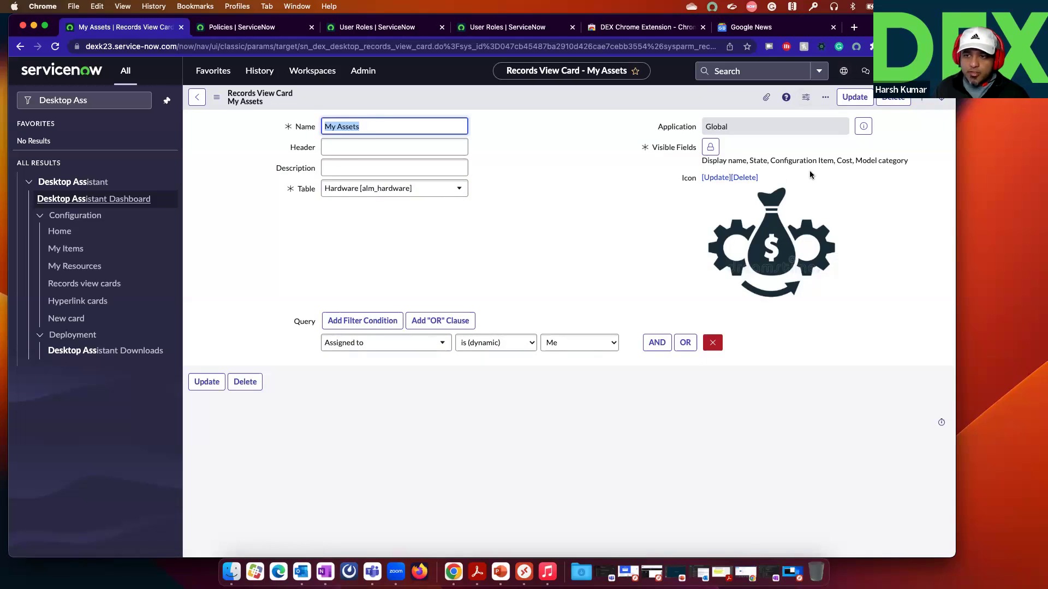
pyautogui.click(197, 98)
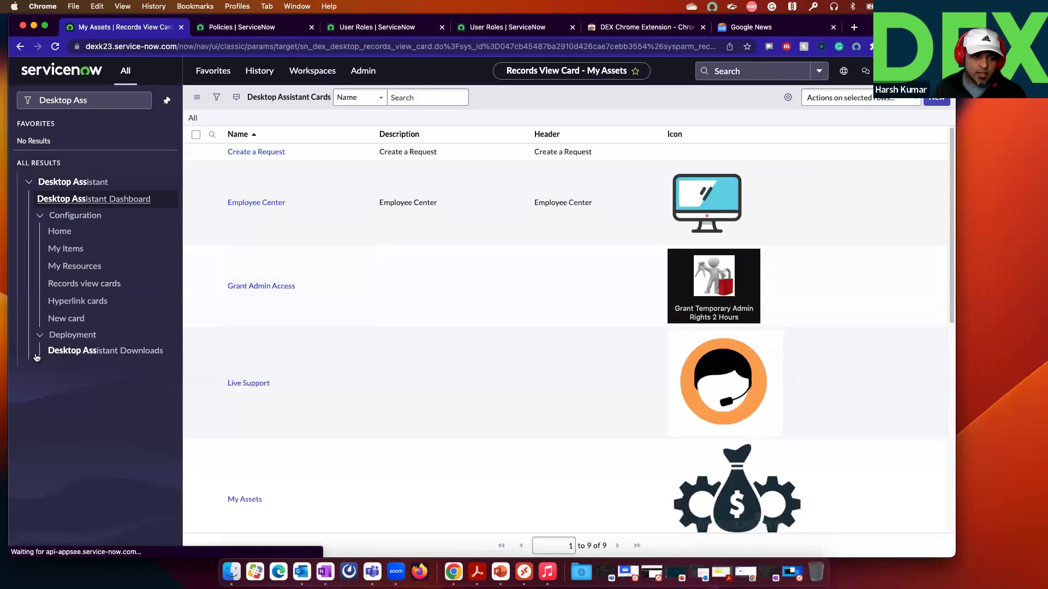
pyautogui.click(66, 318)
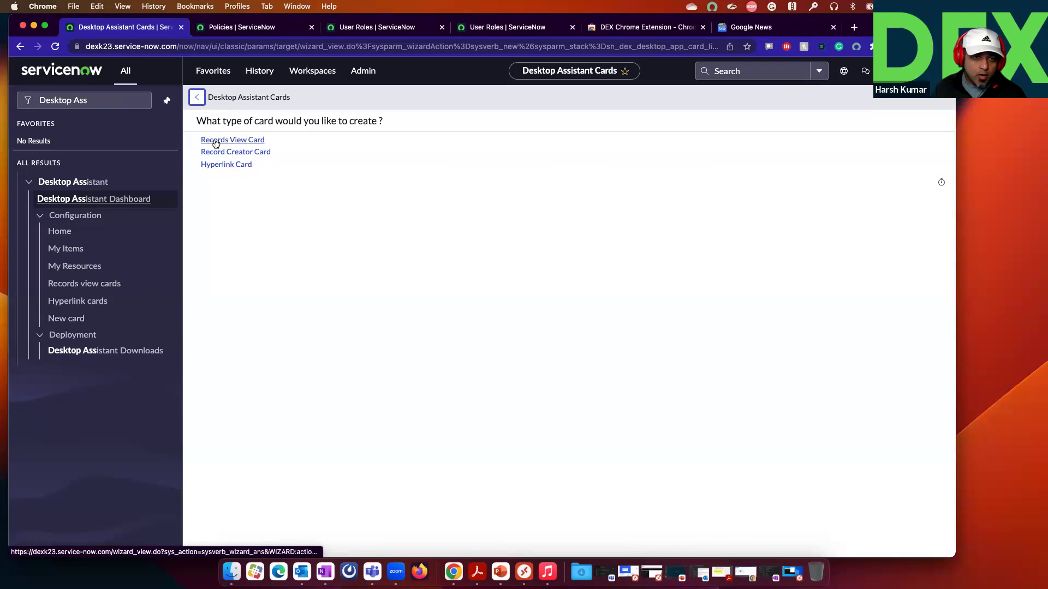
# Step: Pick Record Creator Card from the card-type choices to open its blank form
pyautogui.moveTo(222, 151); pyautogui.dragTo(215, 152)
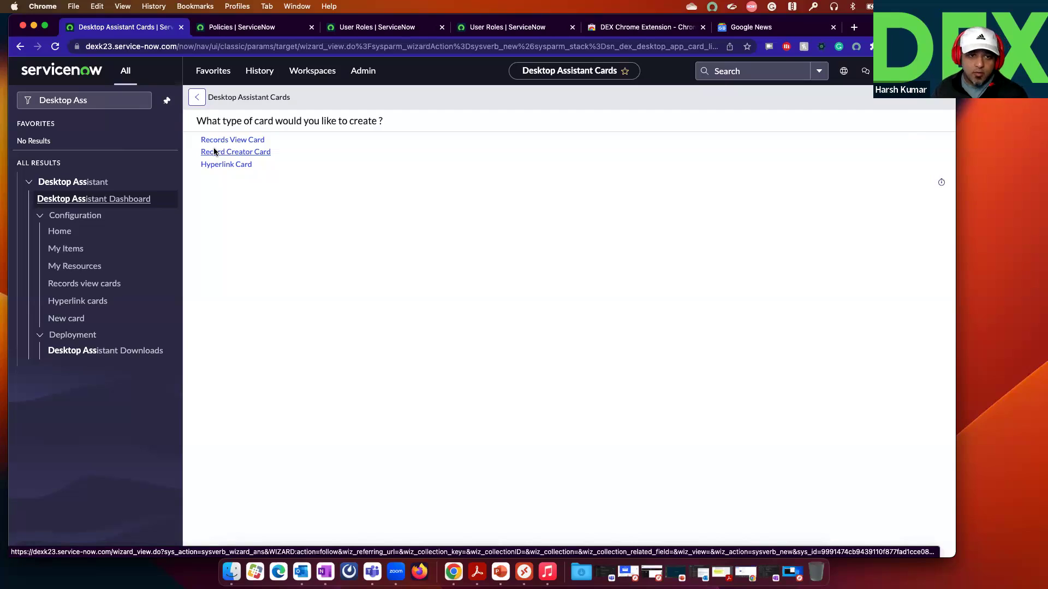
pyautogui.click(212, 152)
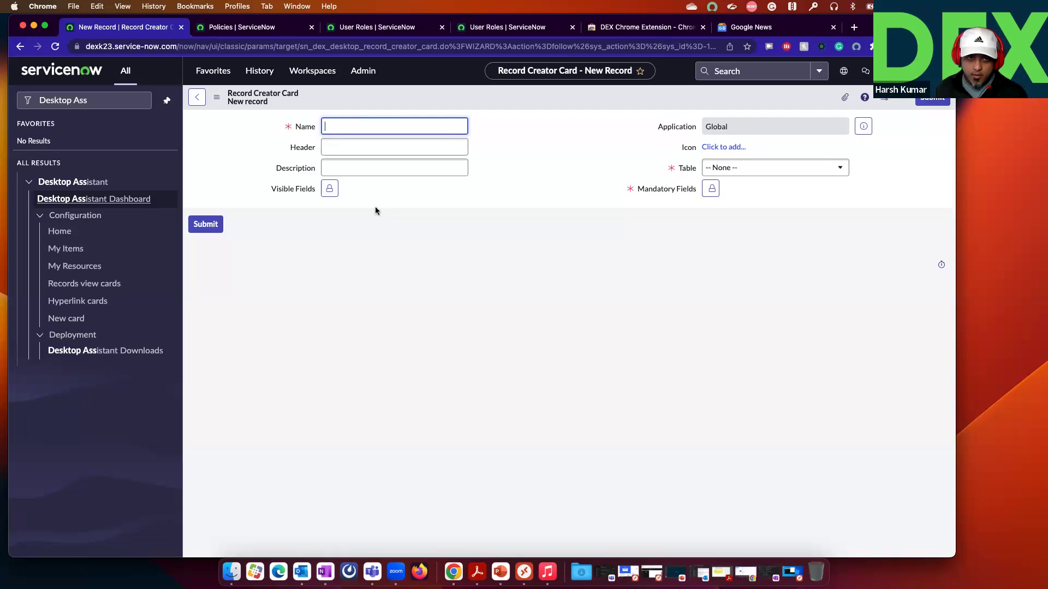
# Step: Leave the blank form, review the existing Create a Request card, and return to the cards list
pyautogui.click(197, 98)
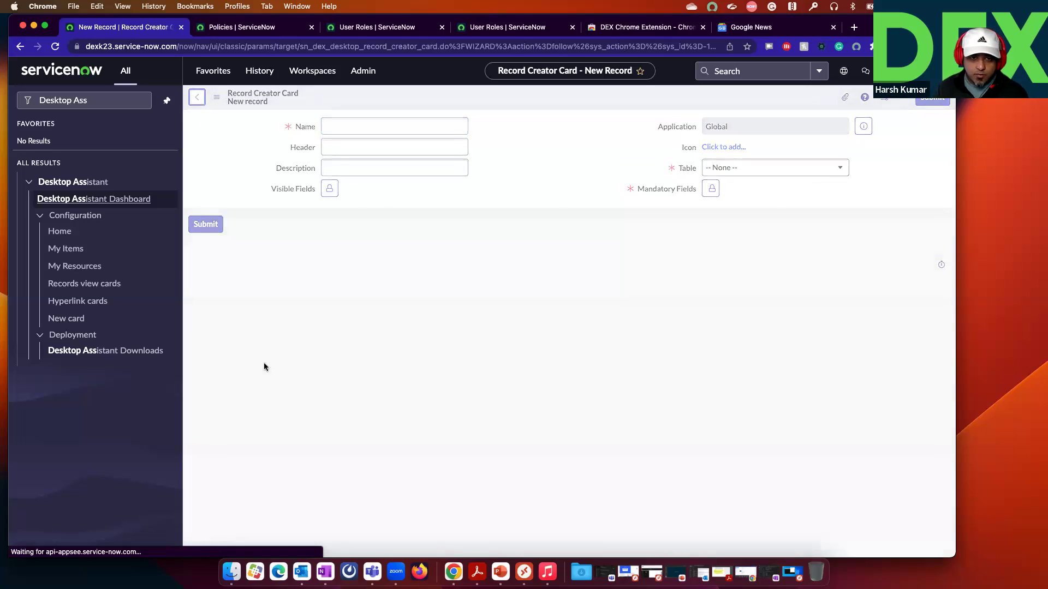
pyautogui.scroll(-5, 398, 401)
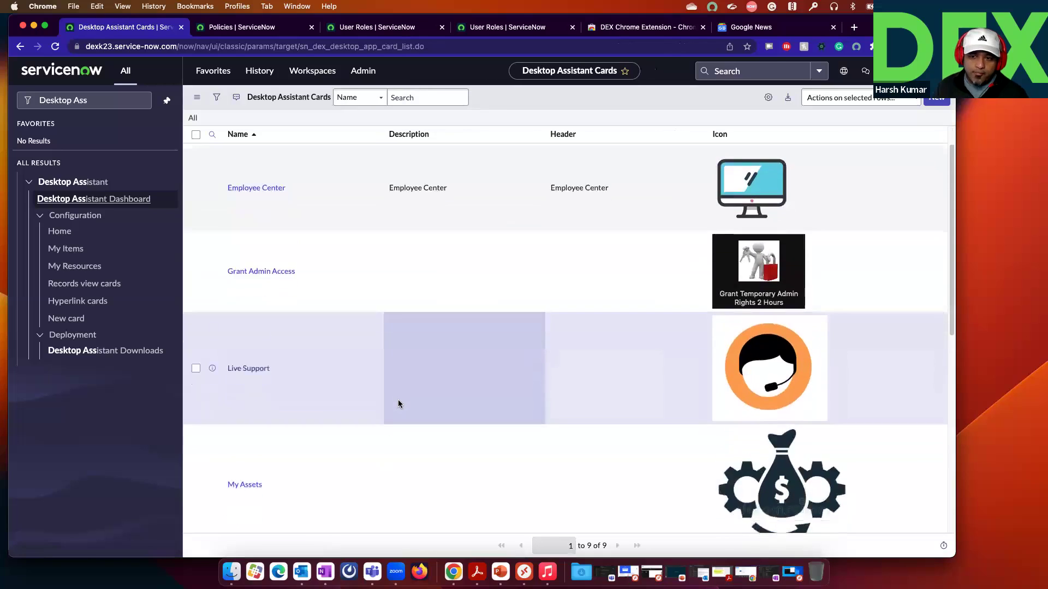
pyautogui.scroll(5, 398, 403)
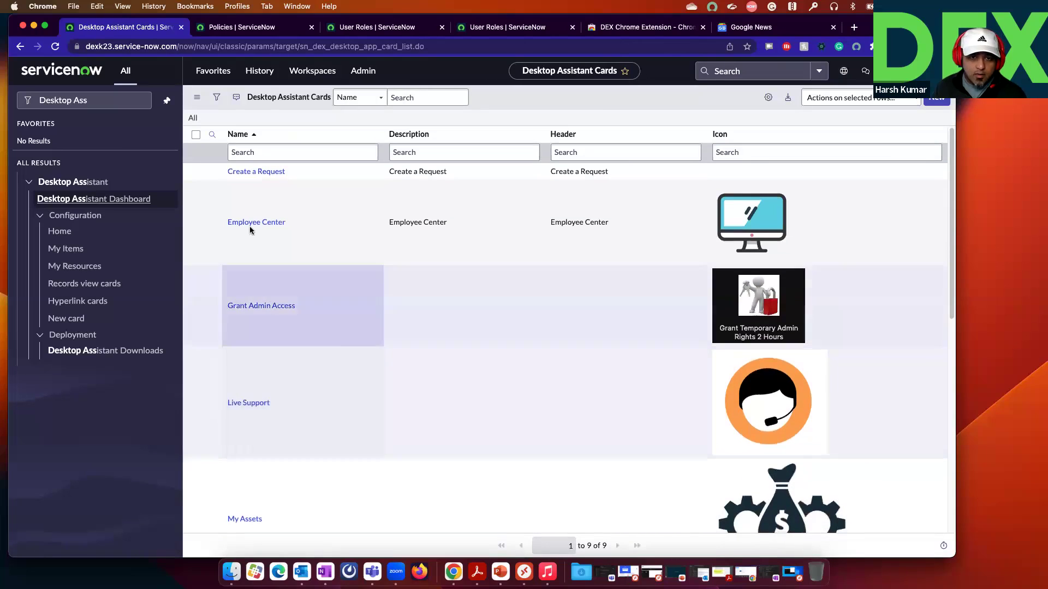
pyautogui.click(266, 173)
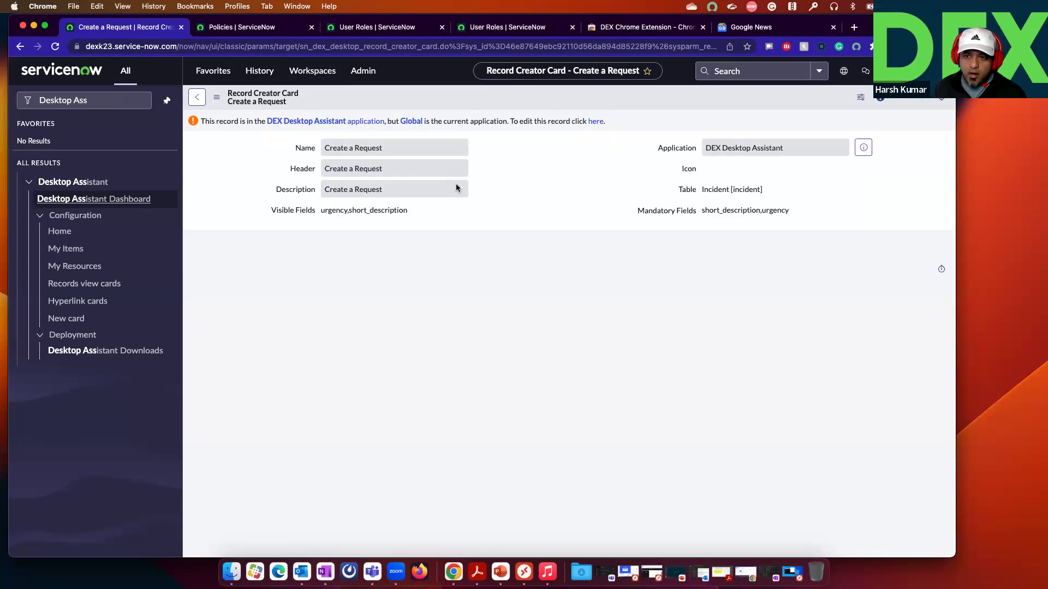
pyautogui.click(197, 99)
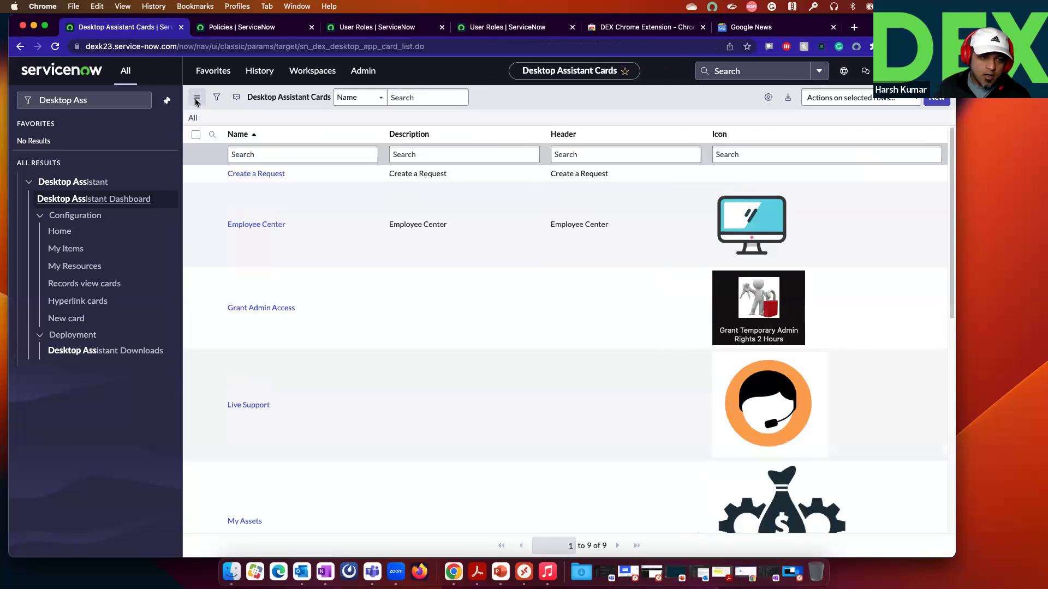
pyautogui.scroll(-8, 322, 355)
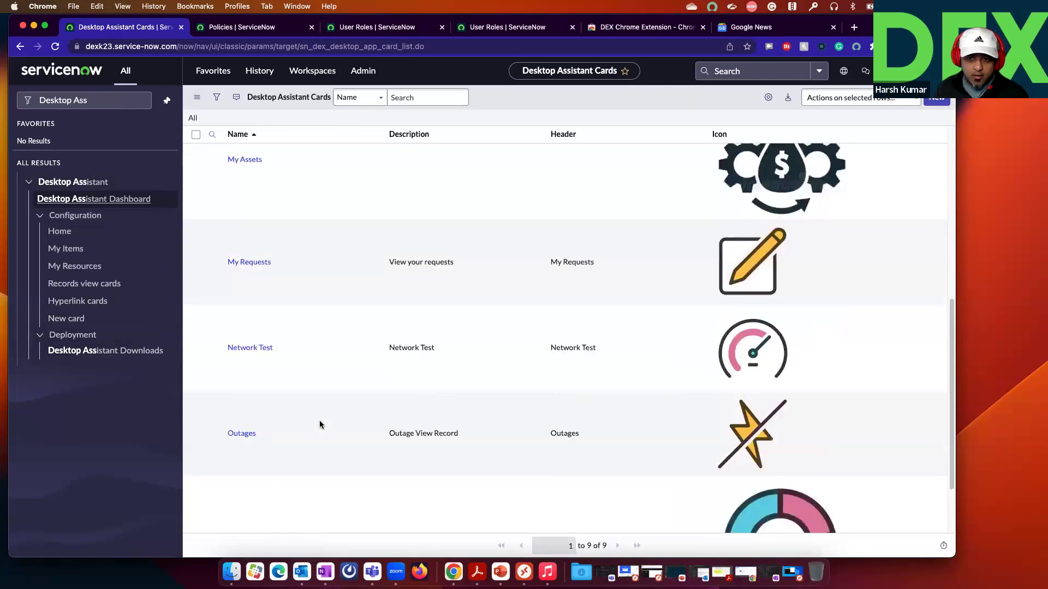
pyautogui.scroll(8, 321, 424)
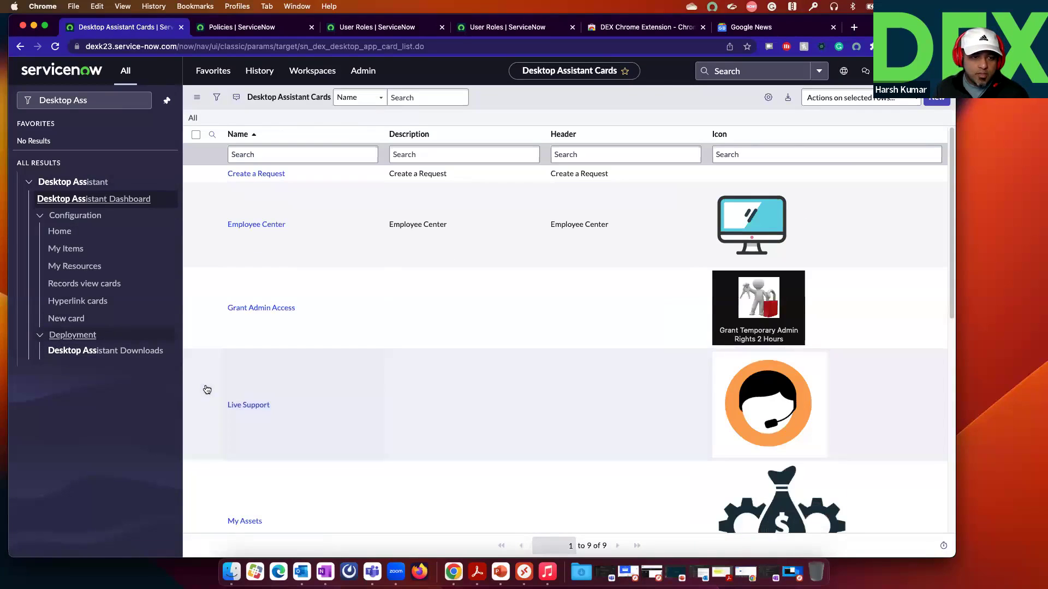
# Step: Open the My Resources section, browse the card lookup for a new mapping, then go back without adding one
pyautogui.click(97, 267)
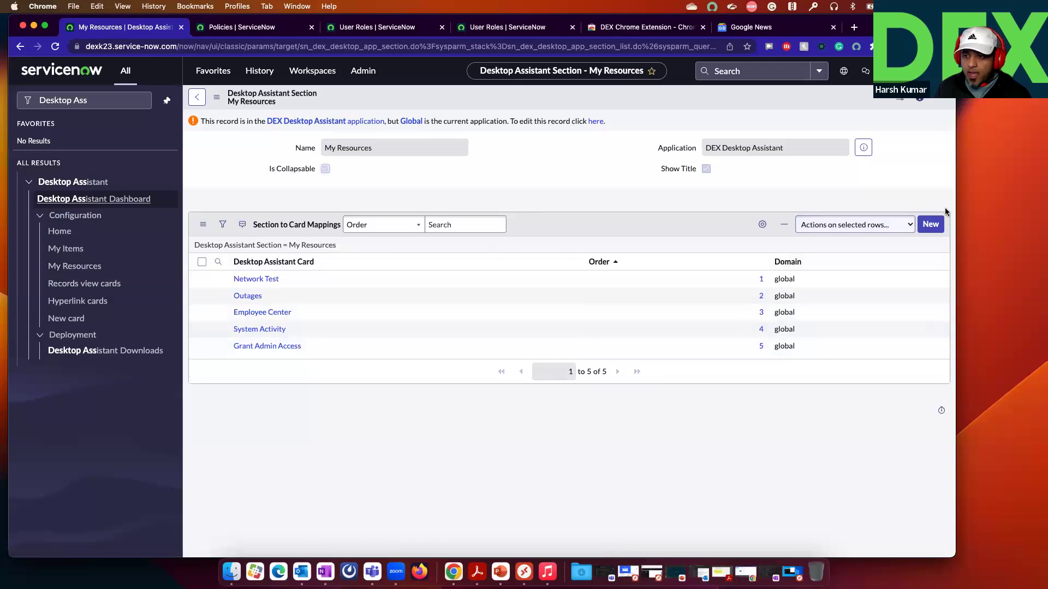
pyautogui.click(934, 224)
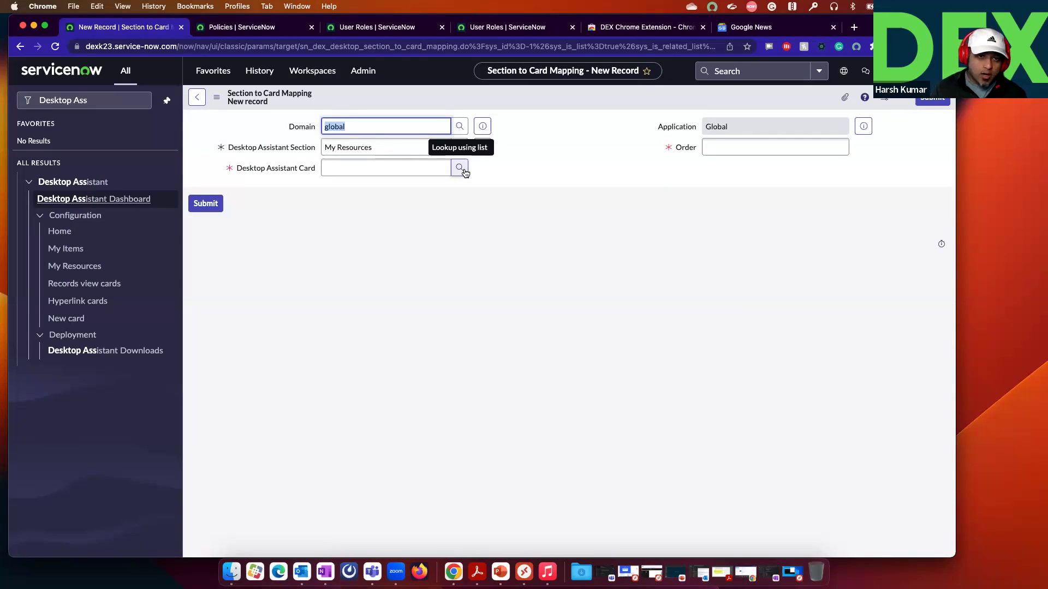
pyautogui.click(460, 169)
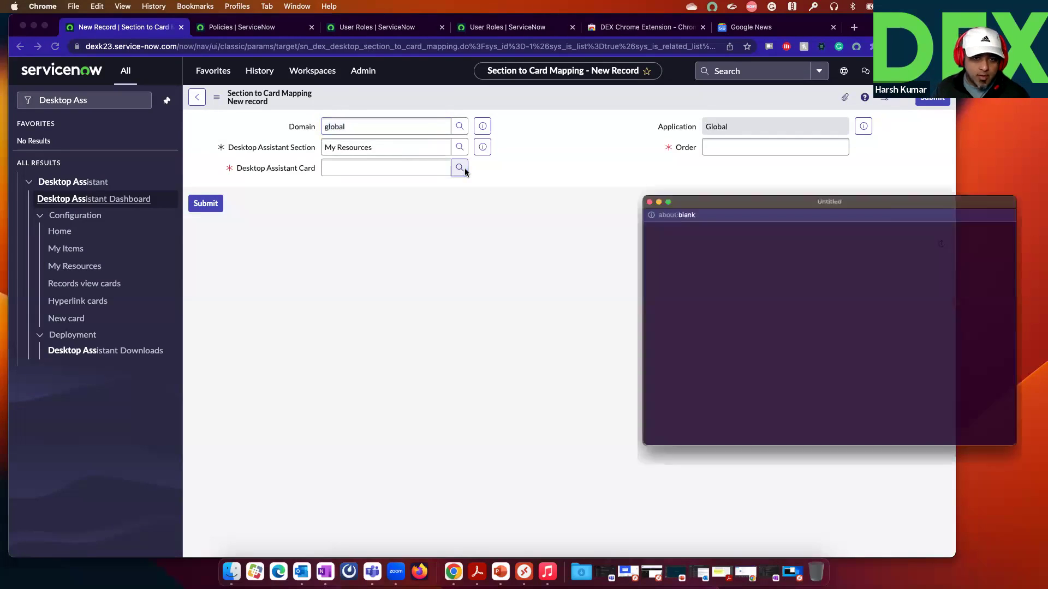
pyautogui.moveTo(718, 186); pyautogui.dragTo(607, 162)
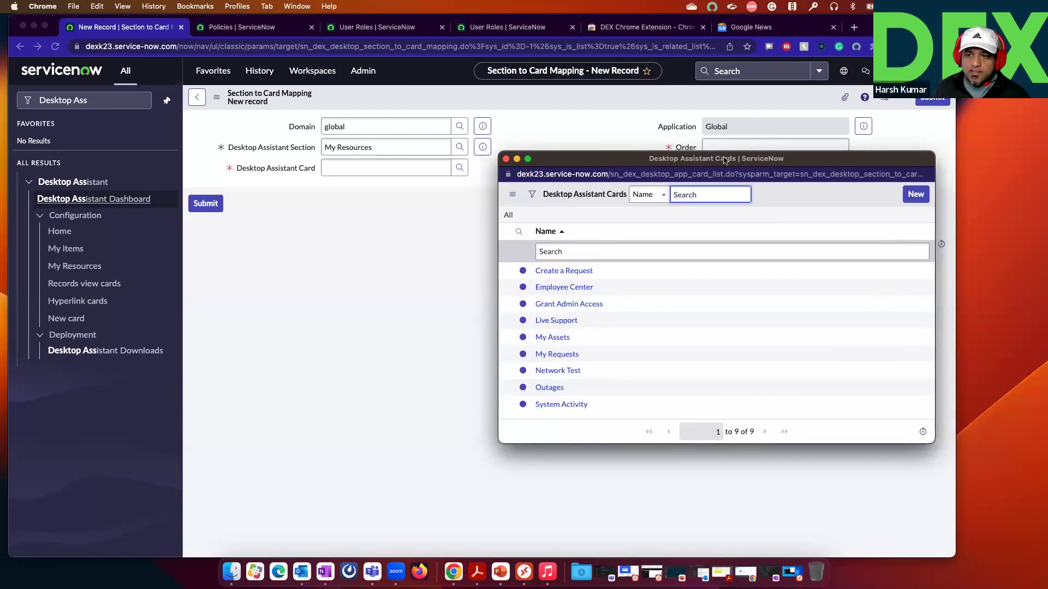
pyautogui.click(205, 105)
pyautogui.click(198, 101)
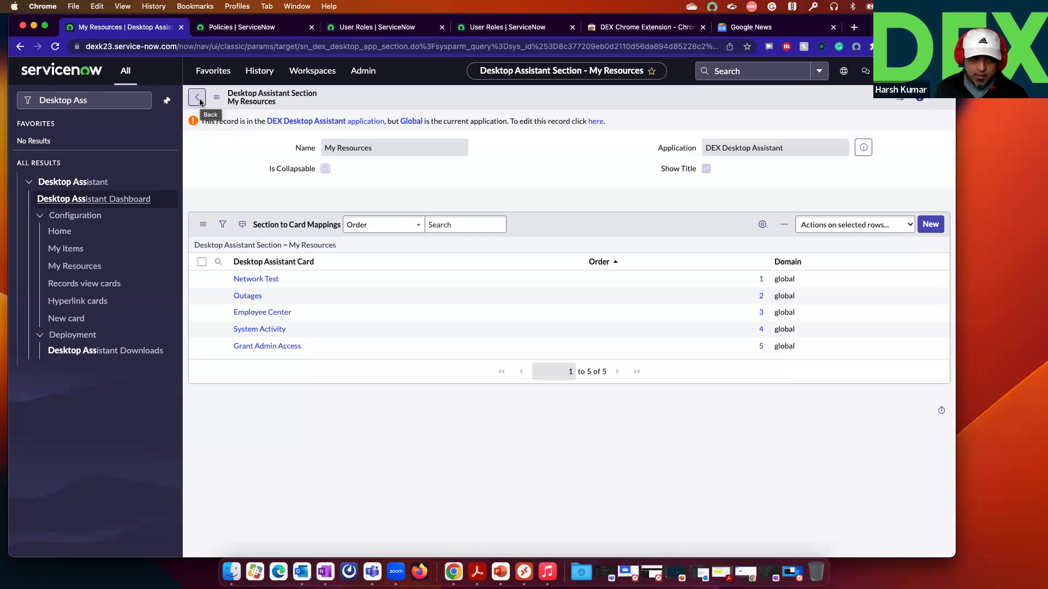
# Step: Filter the navigator for 'user', open the Users list, and open the user's record by User ID
pyautogui.click(117, 104)
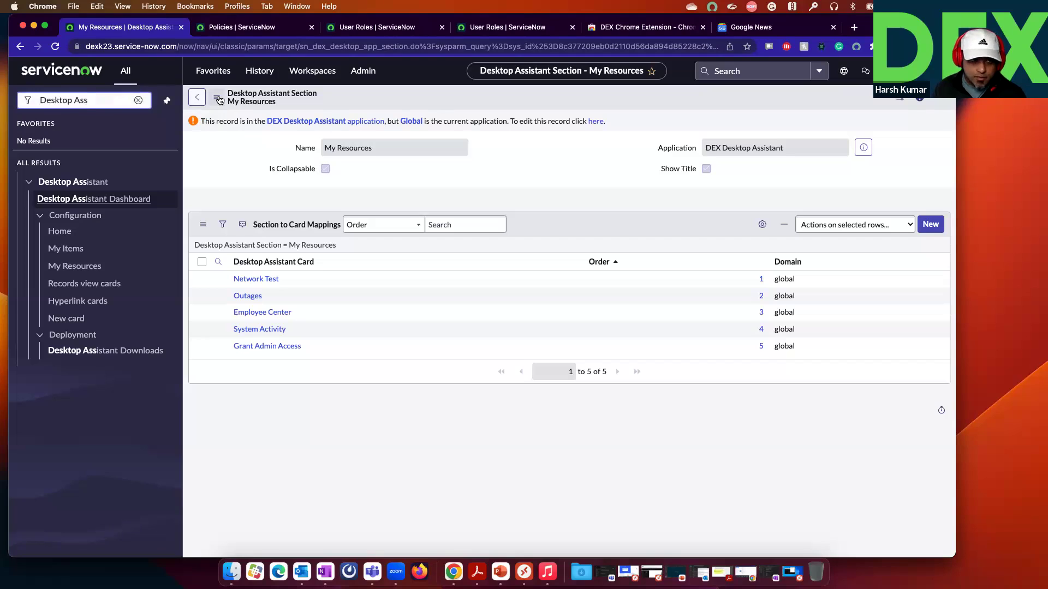
pyautogui.hotkey('ctrl', 'a')
pyautogui.press('BackSpace')
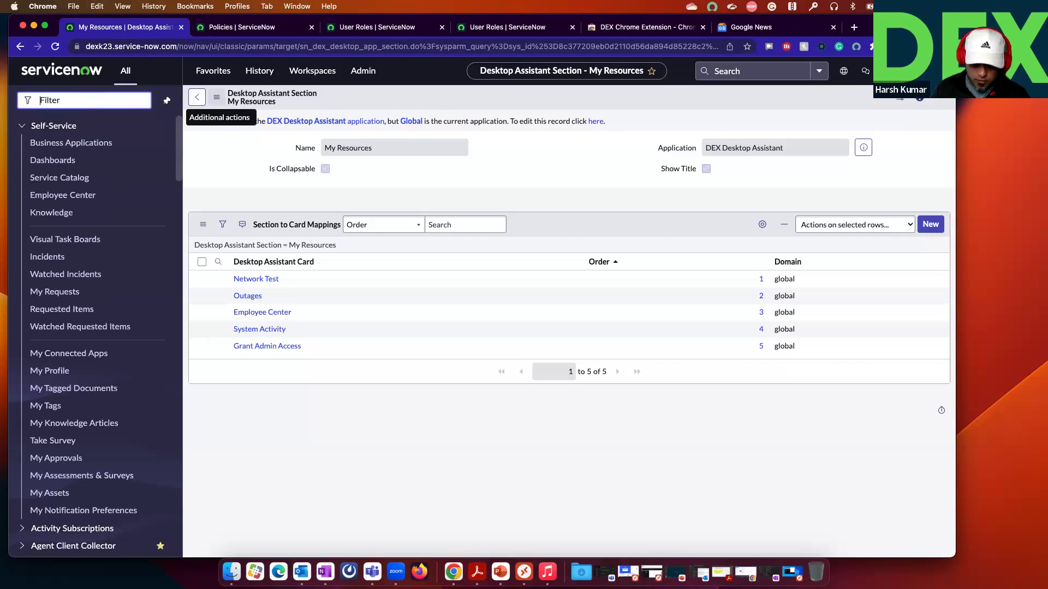
pyautogui.write('users')
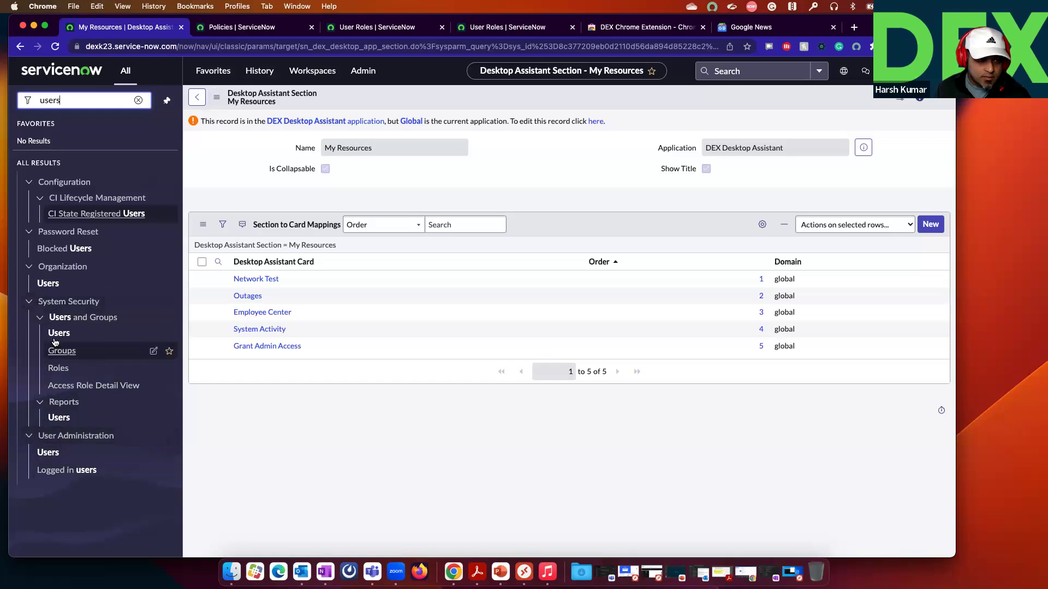
pyautogui.click(53, 283)
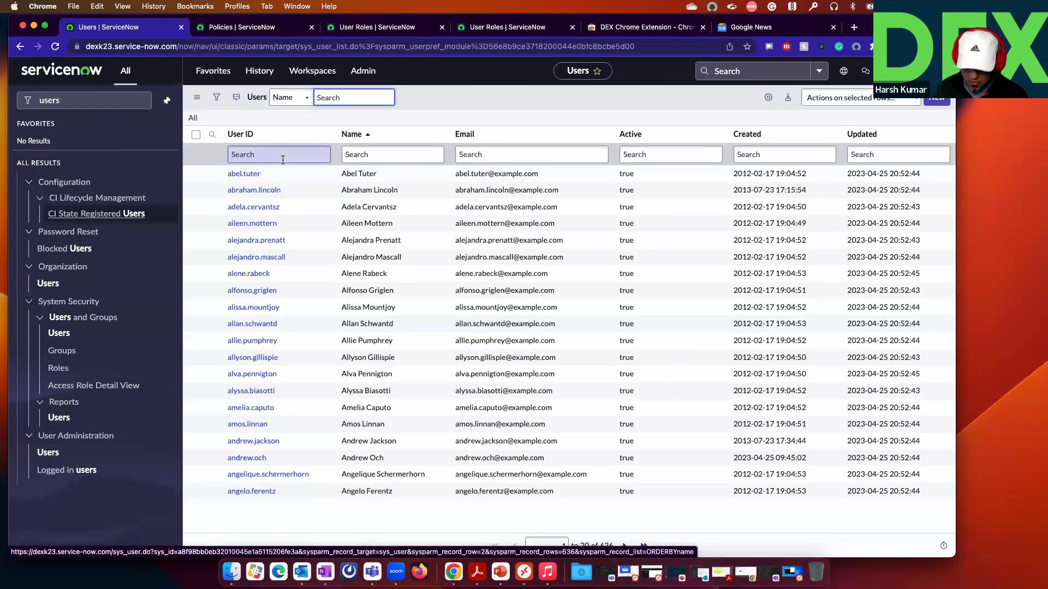
pyautogui.click(283, 160)
pyautogui.write('Har')
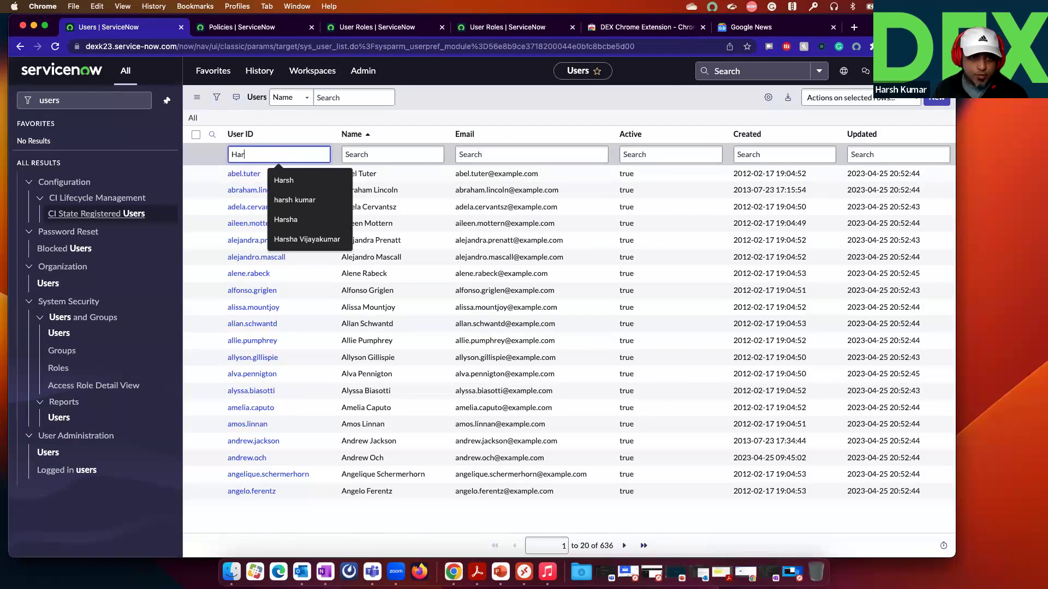
pyautogui.write('shkumar')
pyautogui.press('Return')
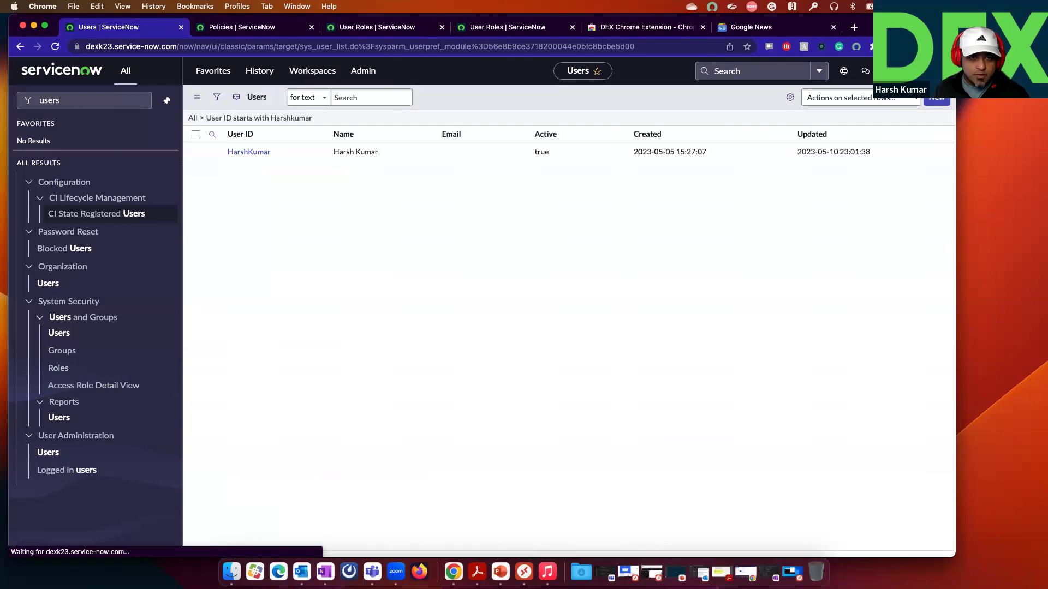
pyautogui.click(249, 174)
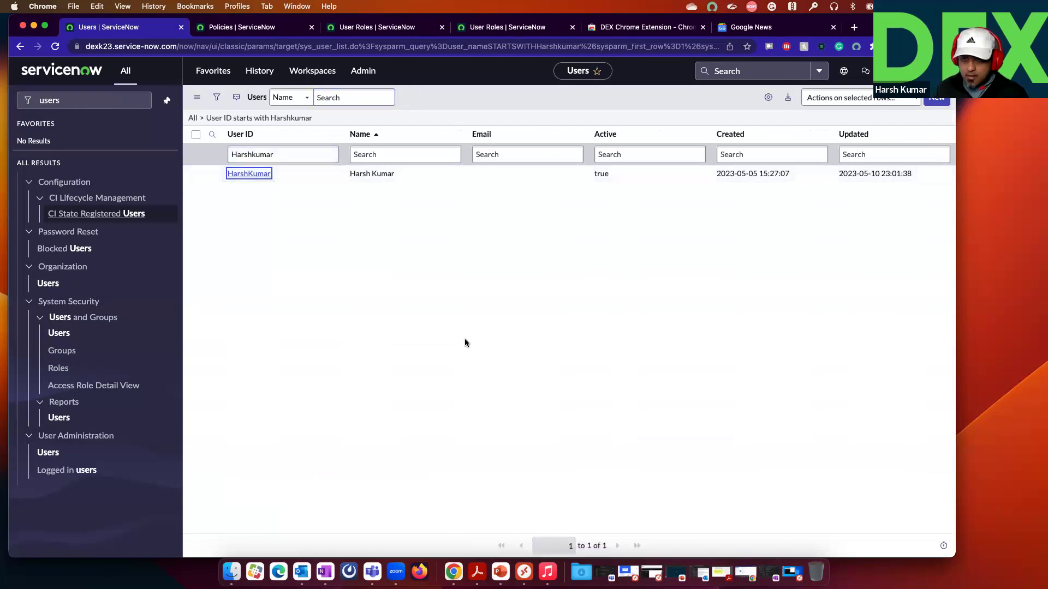
# Step: Give the user the itil, sn_dex.user and sn_dex_desktop.user roles, then minimize Chrome to reveal Desktop Assistant
pyautogui.click(299, 423)
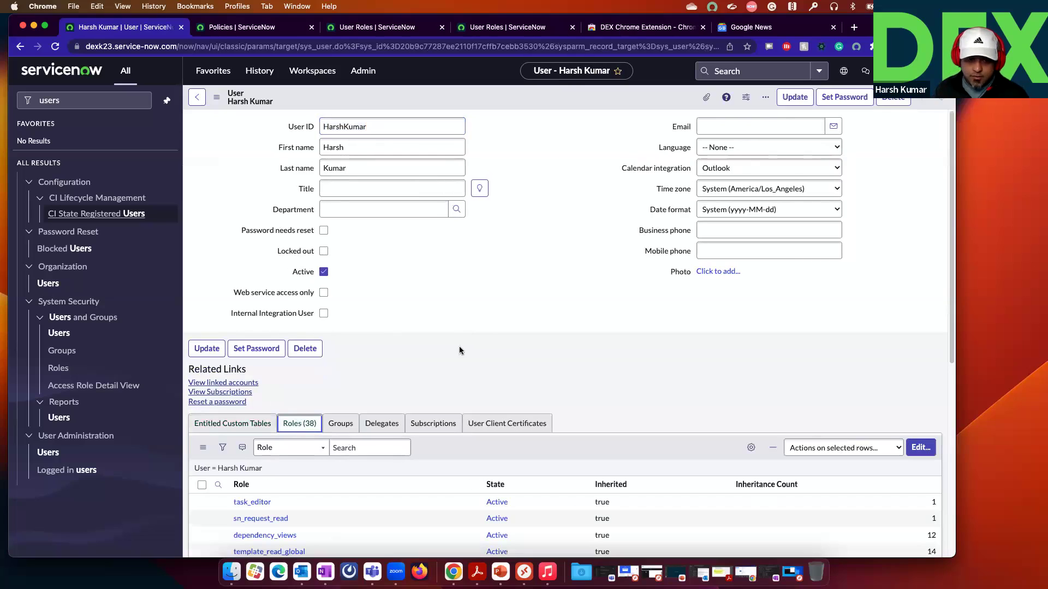
pyautogui.scroll(-3, 644, 413)
pyautogui.click(920, 372)
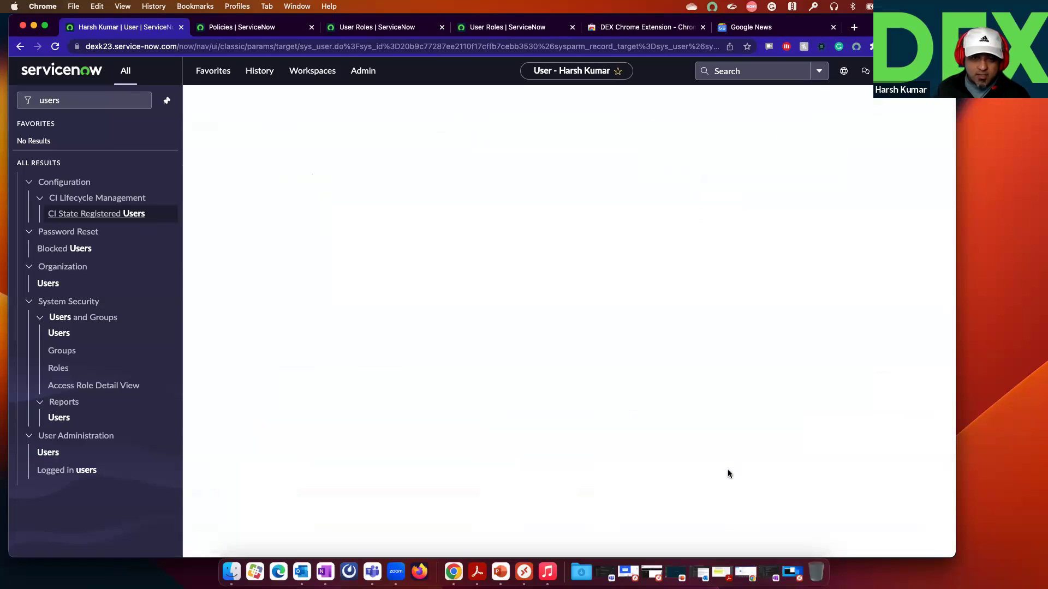
pyautogui.click(639, 266)
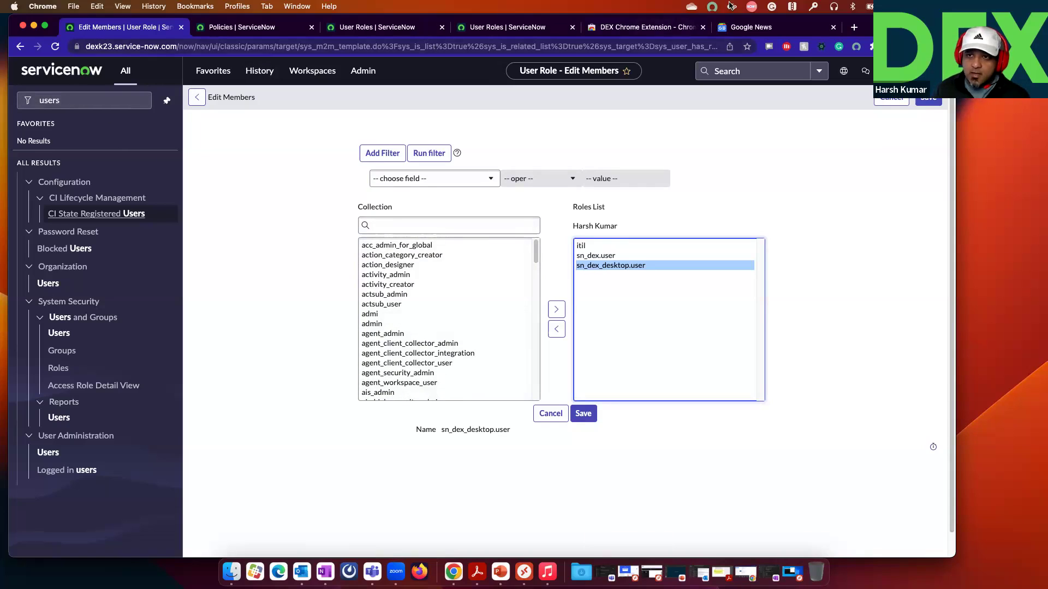
pyautogui.click(34, 26)
pyautogui.click(751, 6)
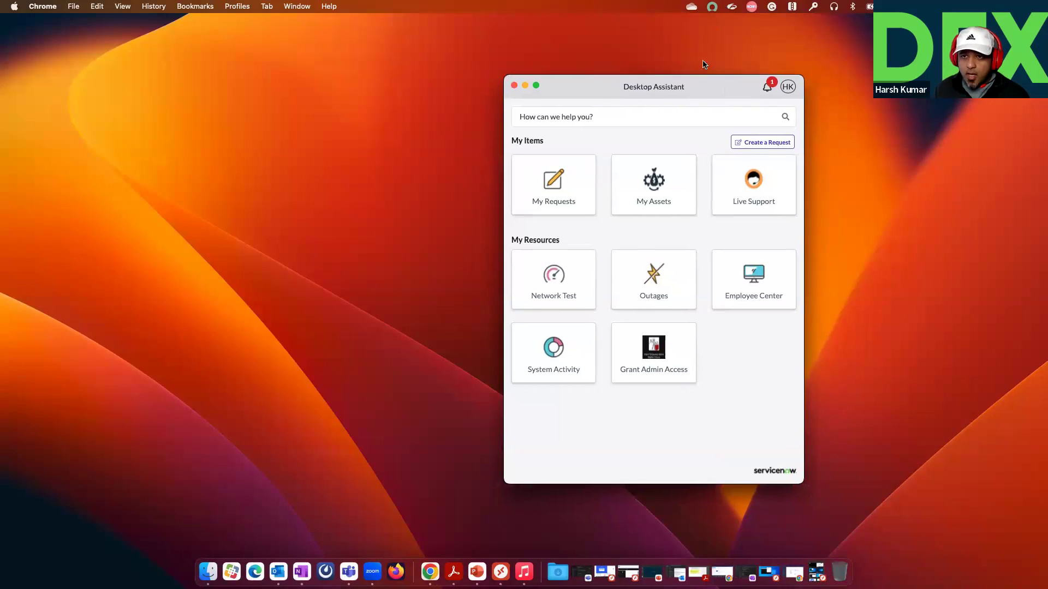
# Step: Reopen the Desktop Assistant window from its menu-bar icon
pyautogui.click(712, 6)
pyautogui.click(718, 23)
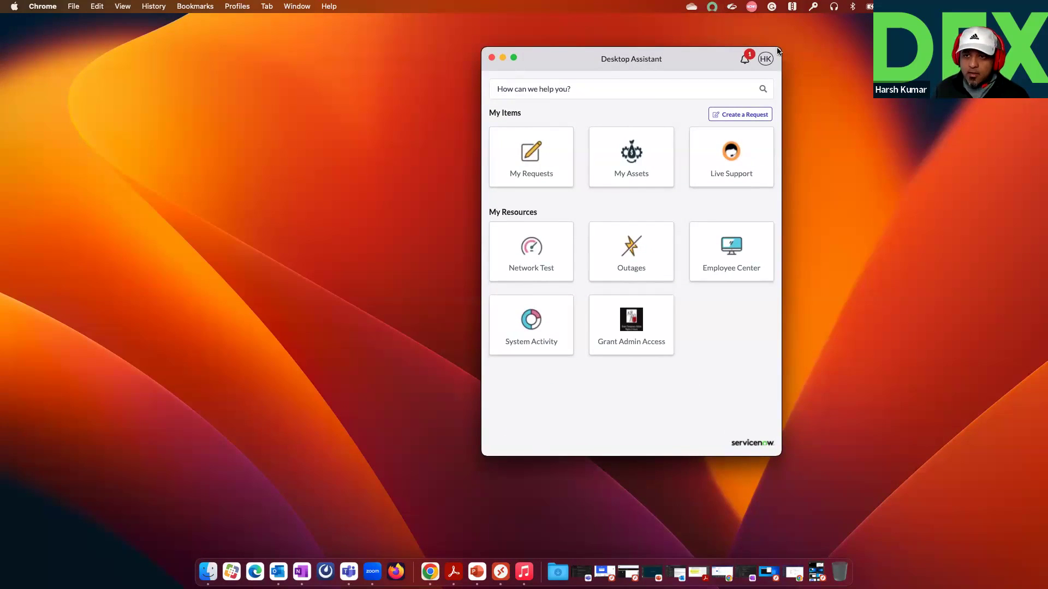
pyautogui.click(712, 6)
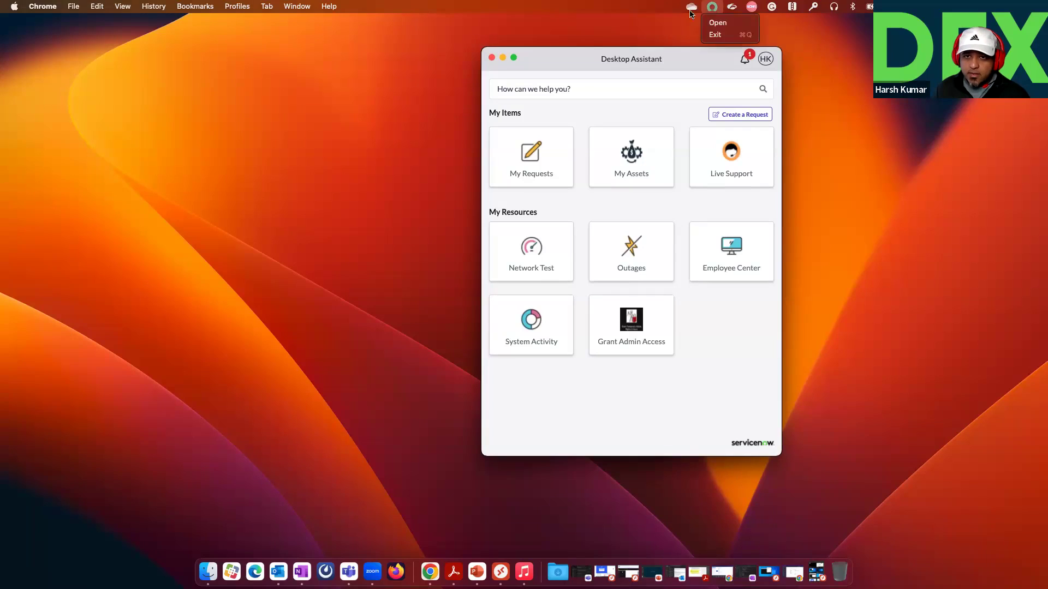
pyautogui.click(491, 58)
pyautogui.click(712, 6)
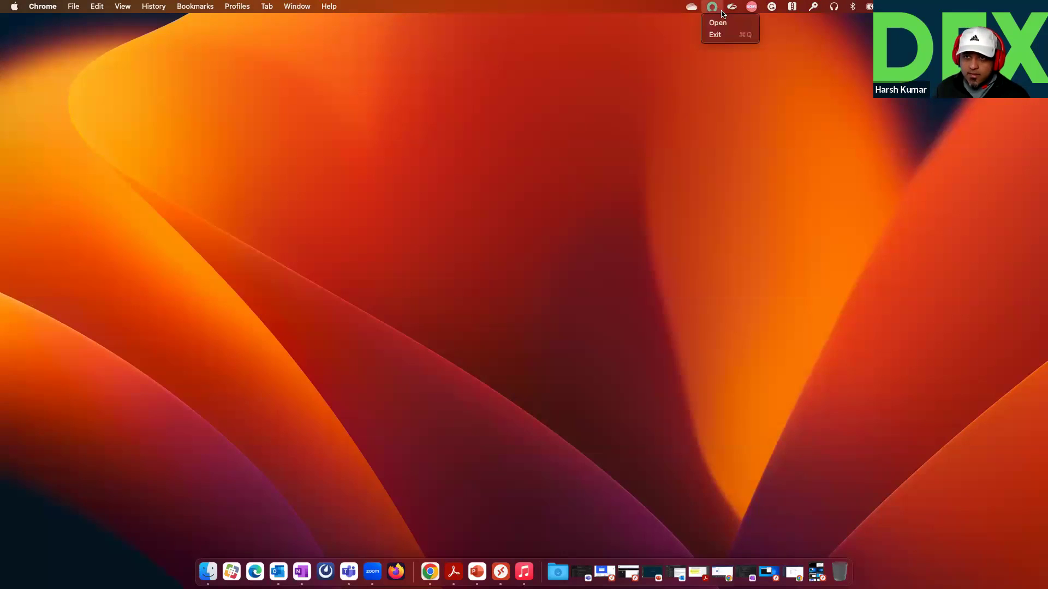
pyautogui.click(725, 23)
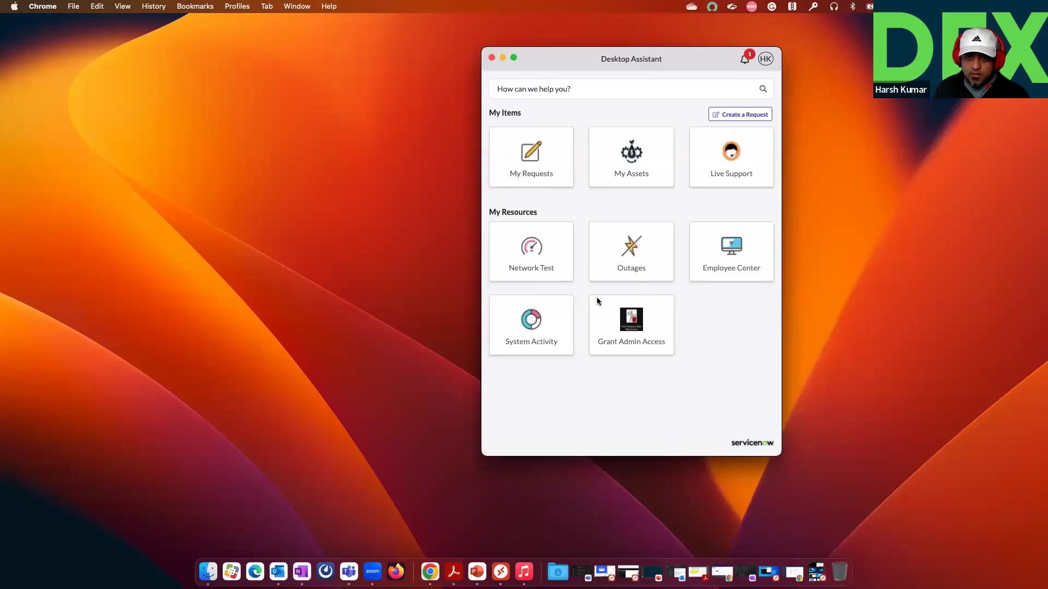
# Step: Submit a new low-urgency request from My Requests describing 'zoom is not working'
pyautogui.click(538, 155)
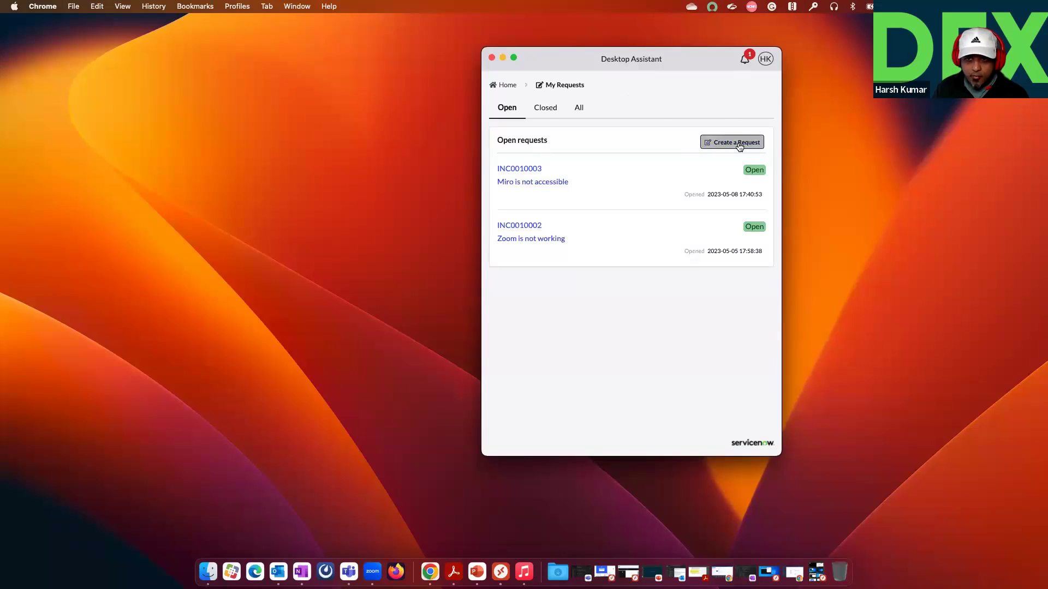
pyautogui.click(737, 143)
pyautogui.click(620, 221)
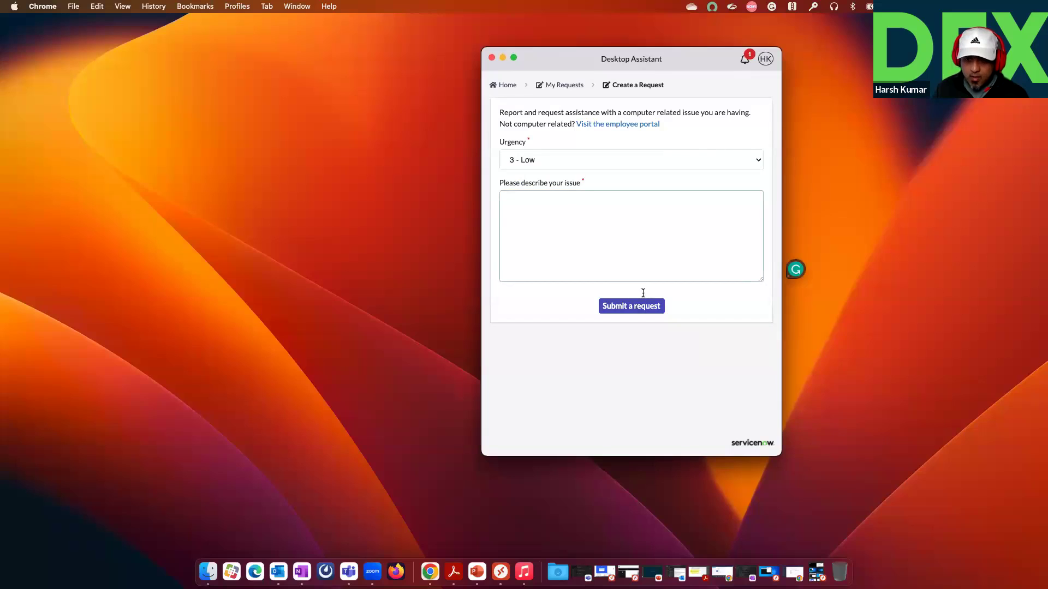
pyautogui.write('zom')
pyautogui.press('BackSpace')
pyautogui.press('BackSpace')
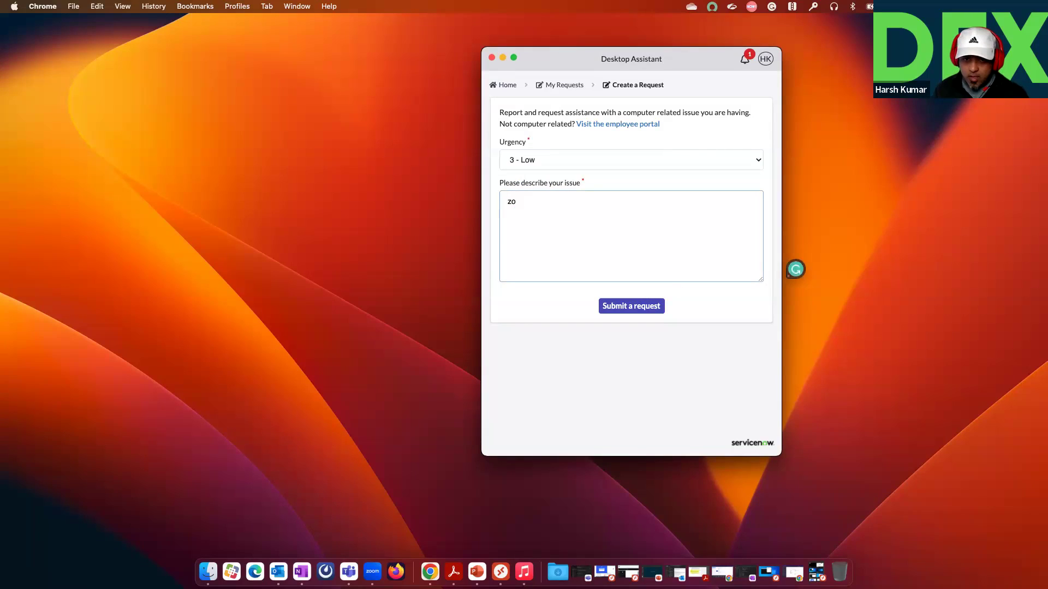
pyautogui.write('om is not working')
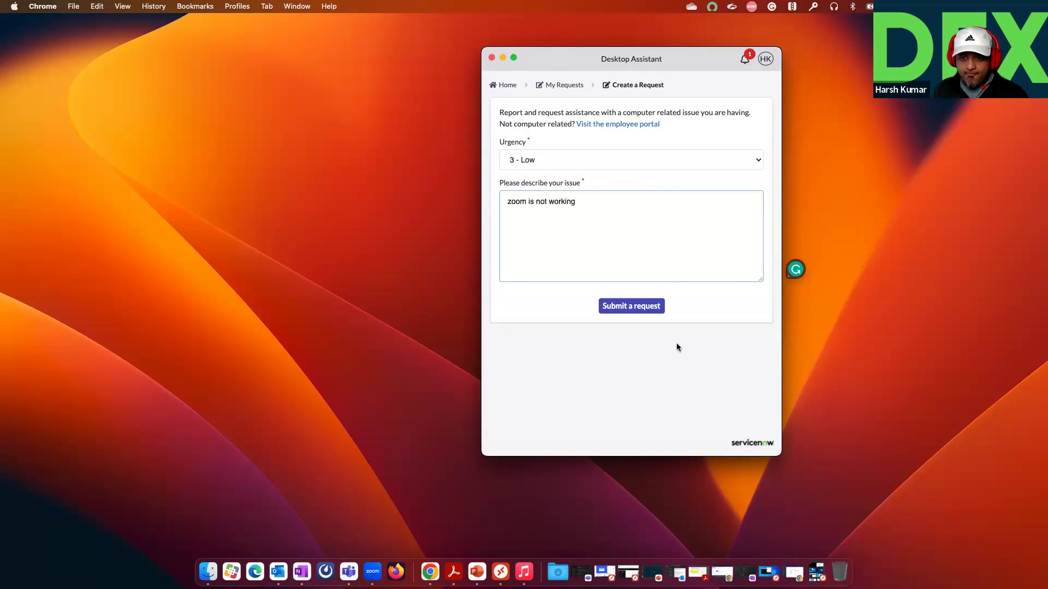
pyautogui.click(640, 306)
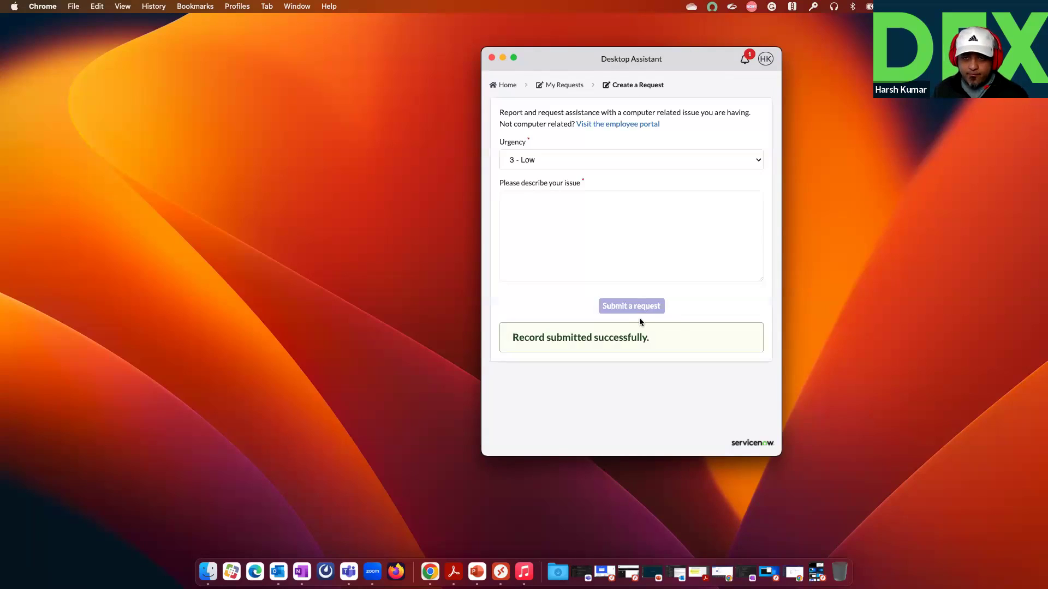
# Step: Check the Open, Closed and All request lists, then return to the assistant's Home
pyautogui.click(549, 86)
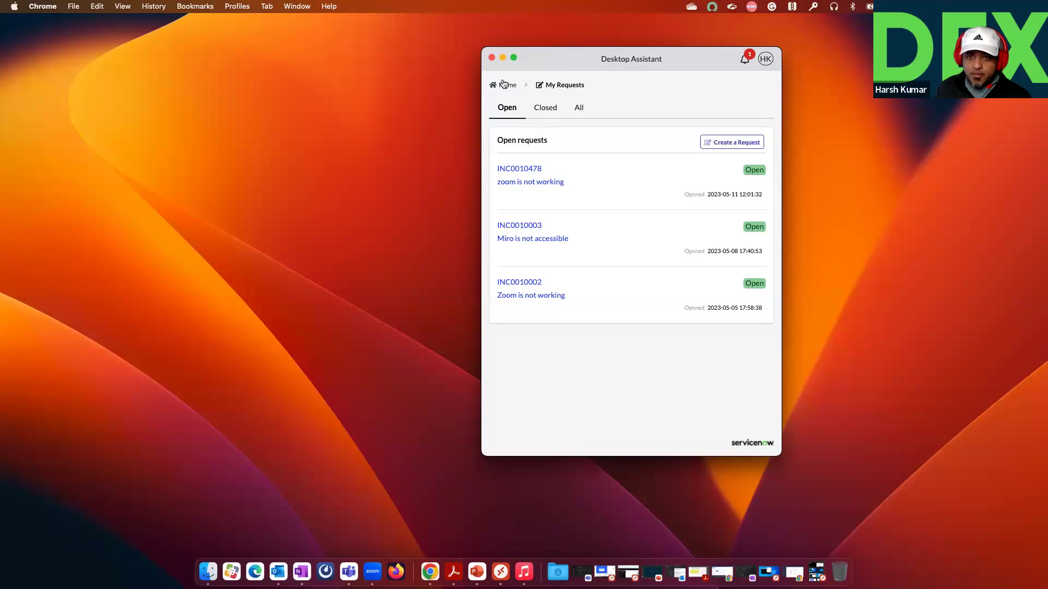
pyautogui.click(549, 110)
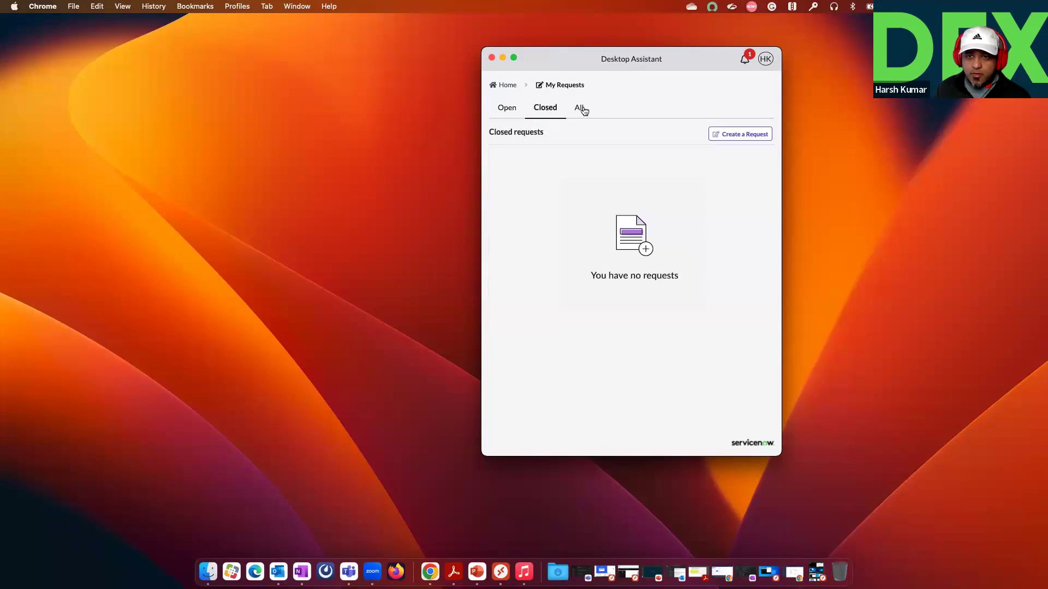
pyautogui.click(581, 109)
pyautogui.click(507, 86)
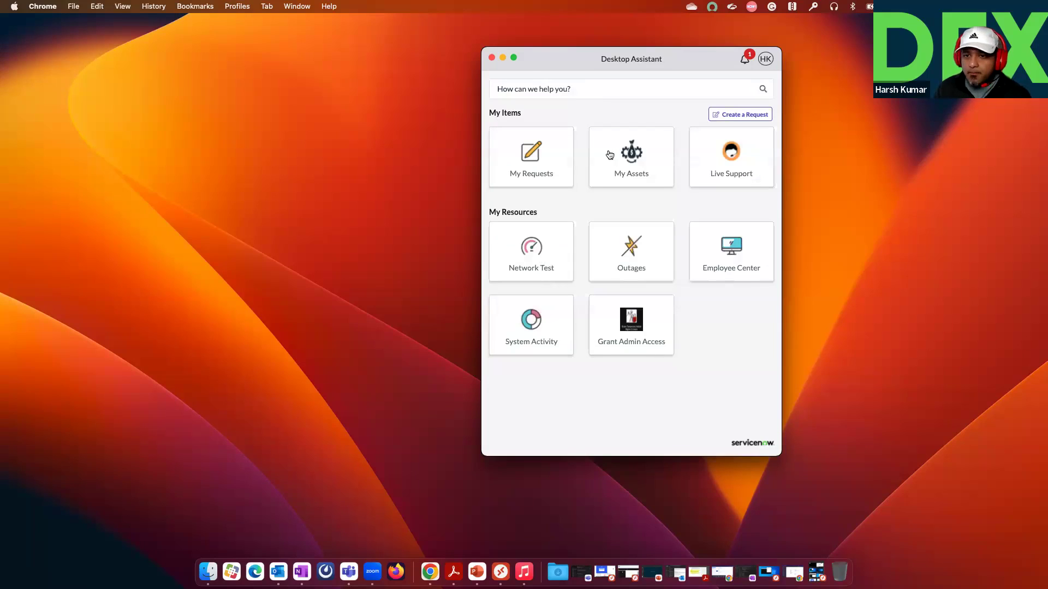
pyautogui.click(648, 161)
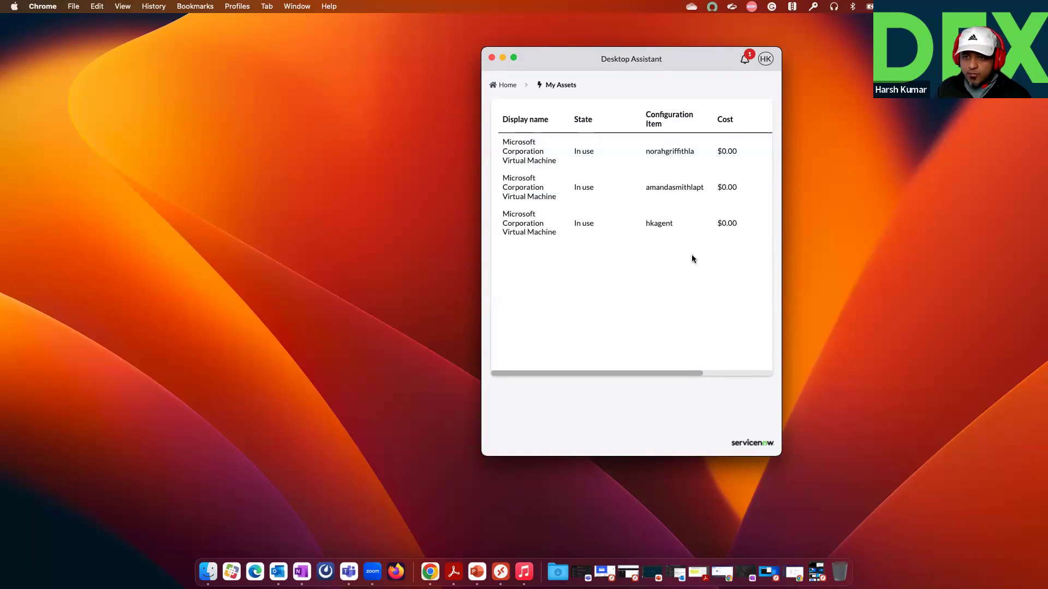
pyautogui.hscroll(3, 718, 372)
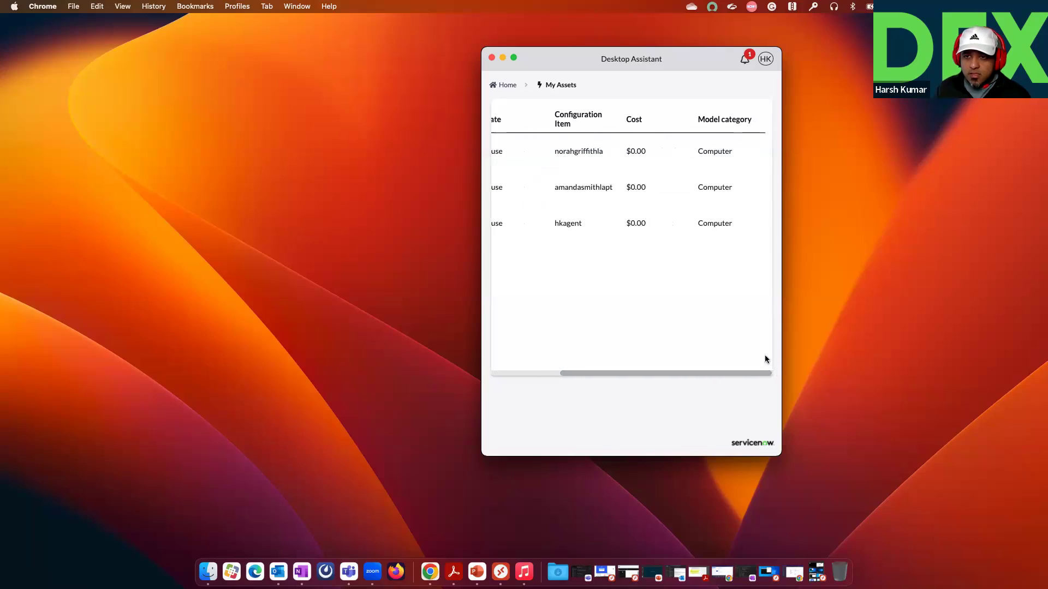
pyautogui.hscroll(-3, 564, 366)
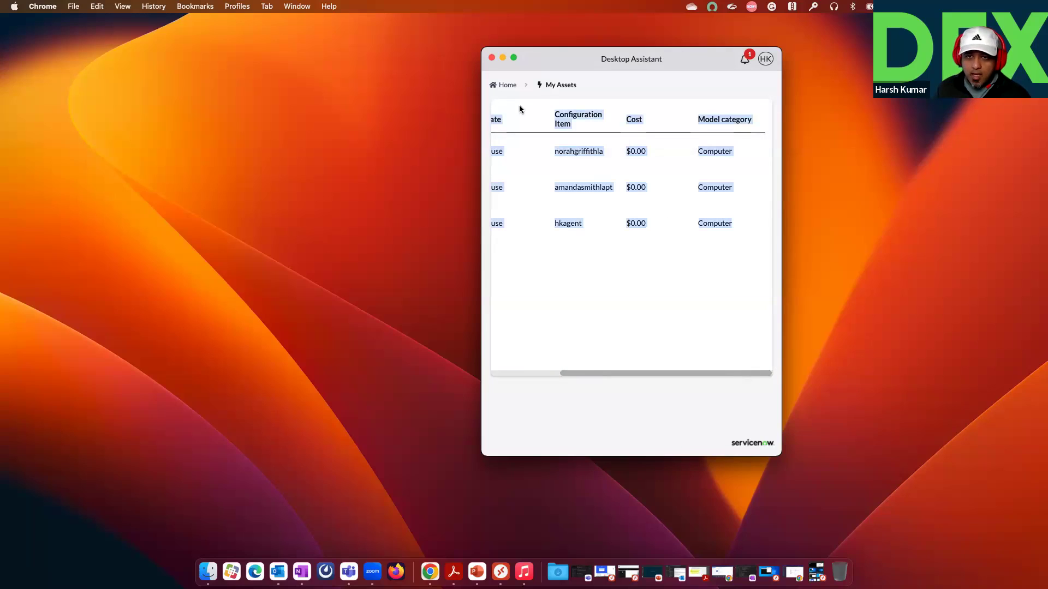
pyautogui.click(506, 85)
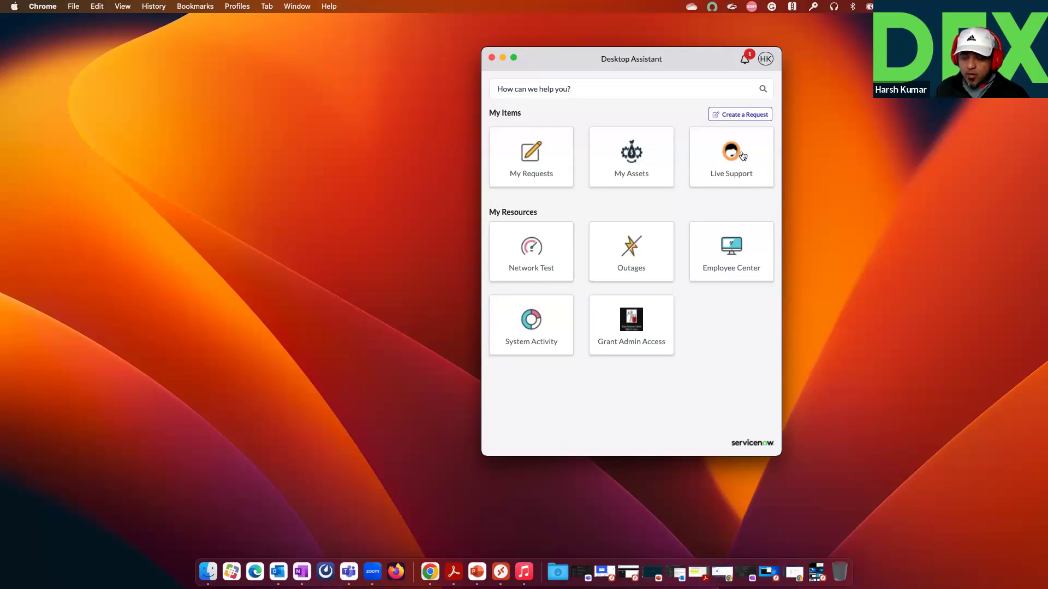
pyautogui.click(742, 154)
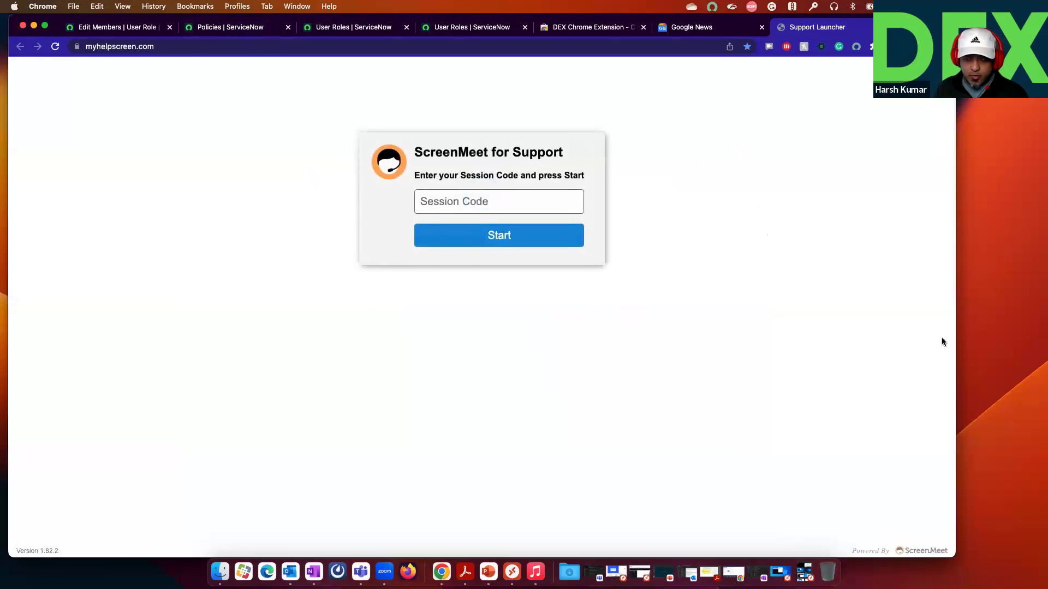
pyautogui.click(33, 26)
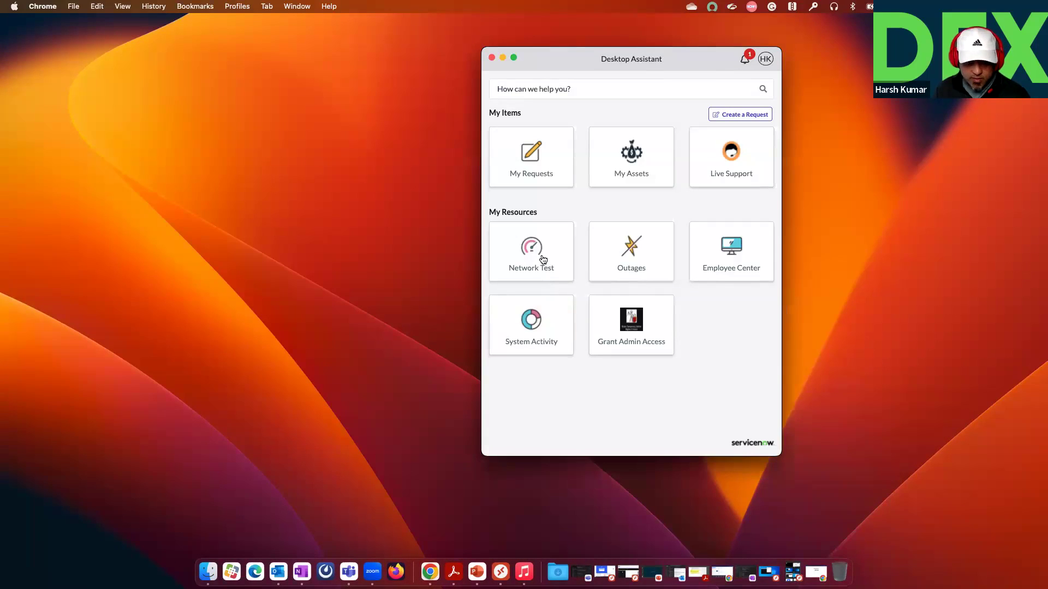
pyautogui.click(543, 259)
pyautogui.click(648, 300)
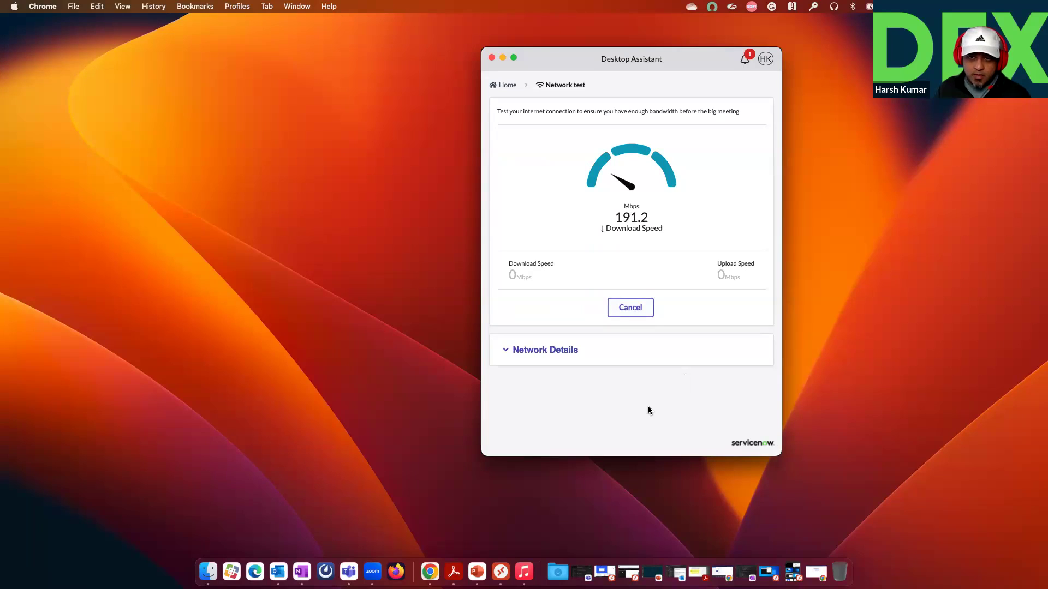
pyautogui.click(506, 85)
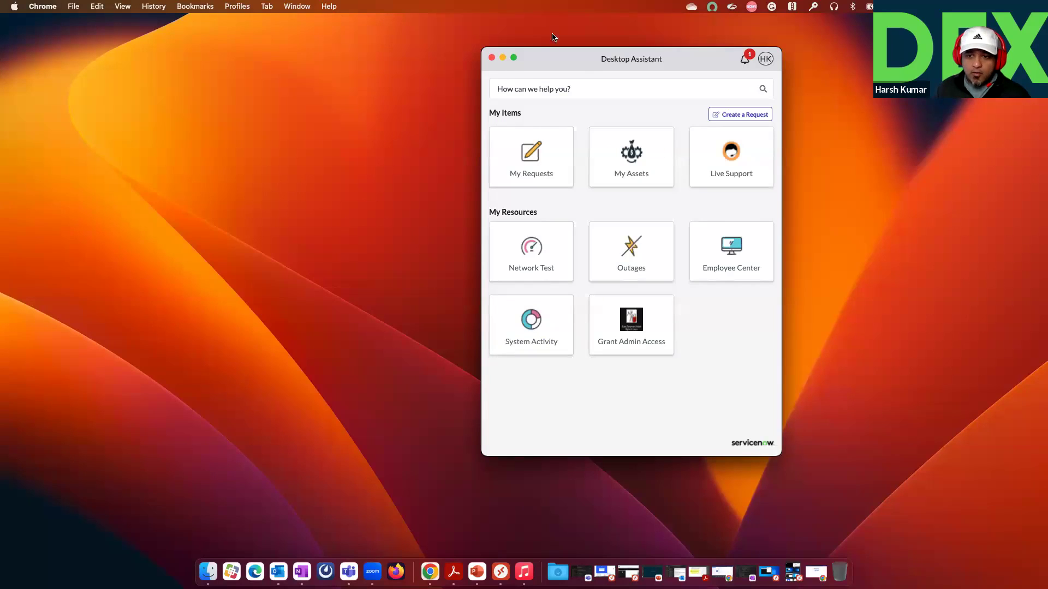
# Step: View the Desktop Assistant Outages card, then bring the ServiceNow browser window forward and clear the navigator filter
pyautogui.click(621, 259)
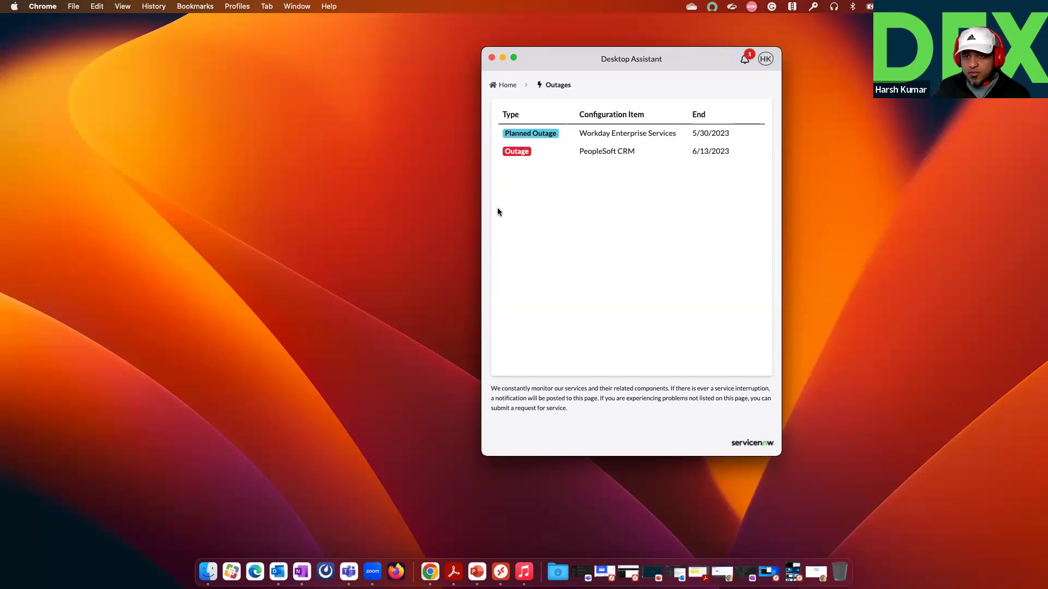
pyautogui.click(430, 572)
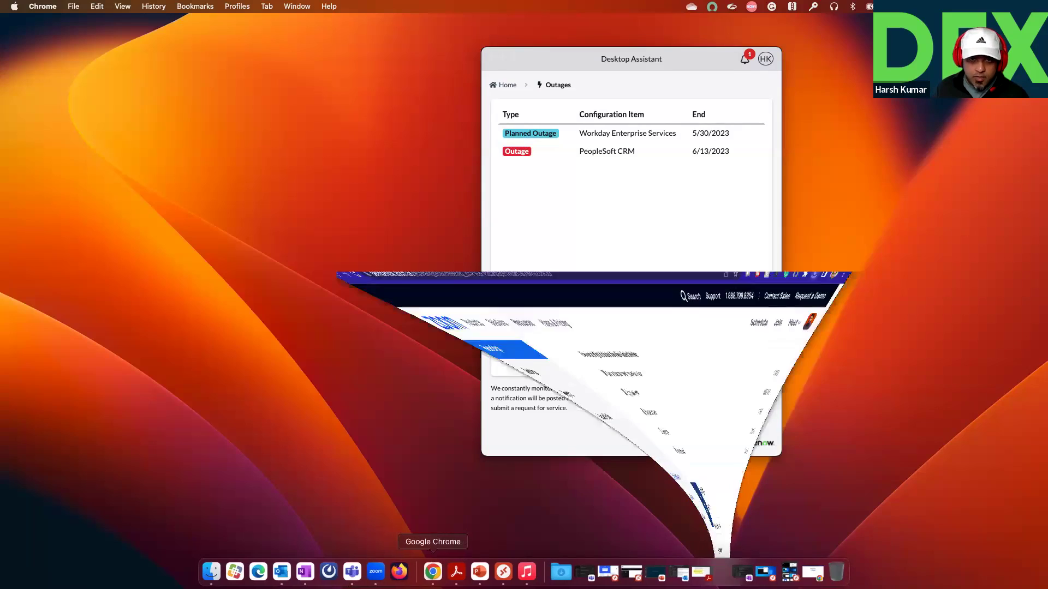
pyautogui.click(30, 25)
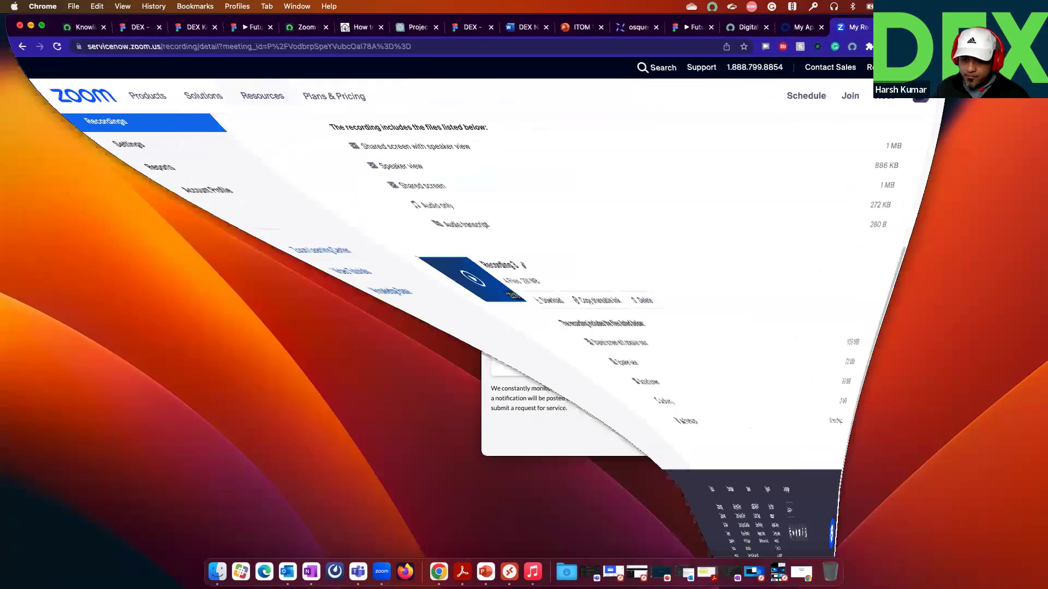
pyautogui.click(792, 576)
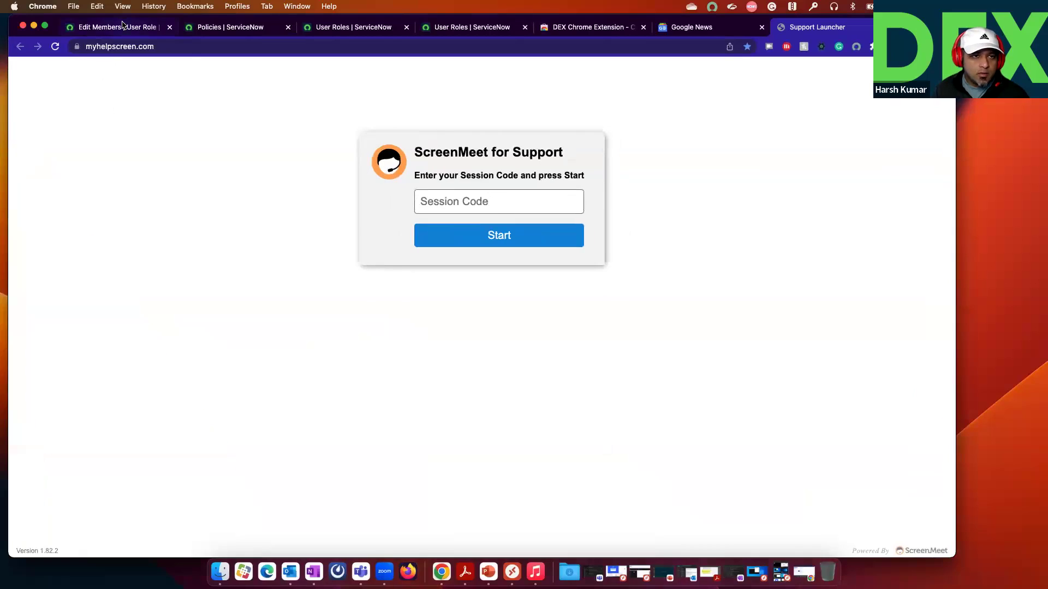
pyautogui.click(122, 26)
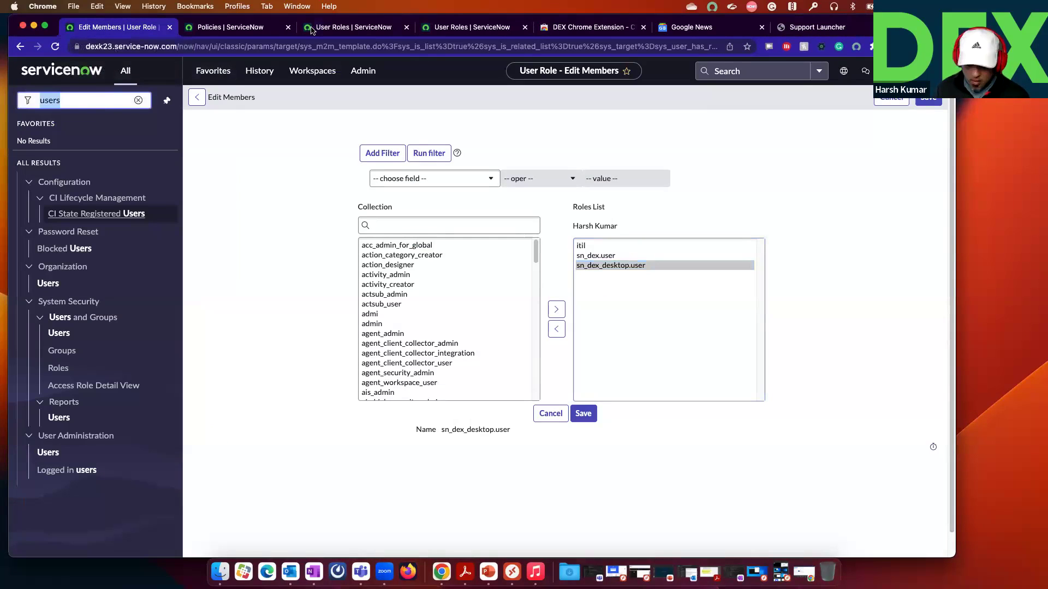
pyautogui.press('BackSpace')
# Step: Filter the navigator for 'Outag' to open the Outages list, and check both outages in Desktop Assistant before returning Home
pyautogui.click(221, 73)
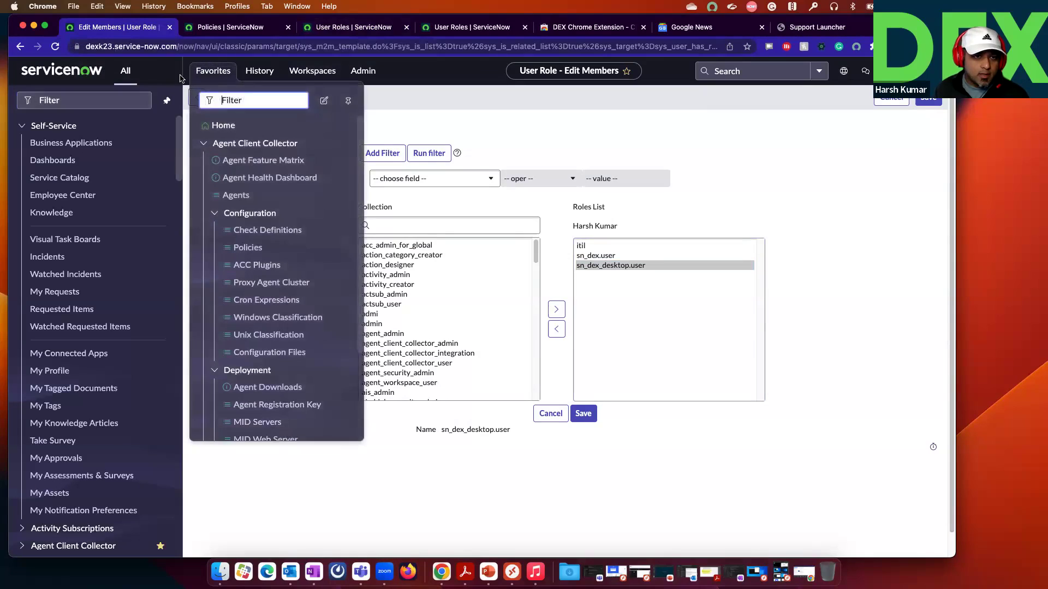
pyautogui.click(116, 99)
pyautogui.click(213, 71)
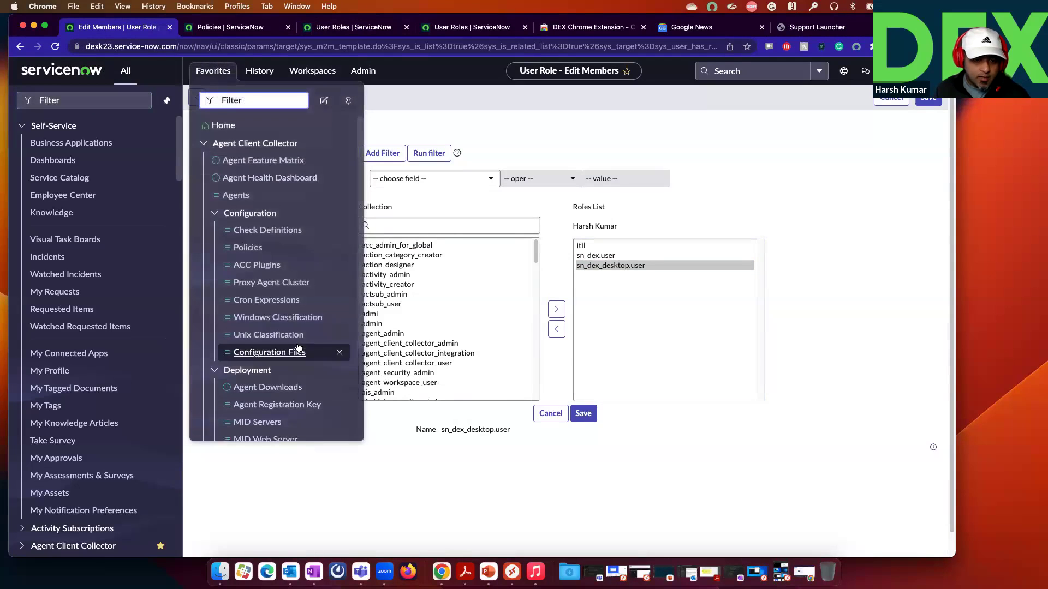
pyautogui.scroll(-3, 298, 347)
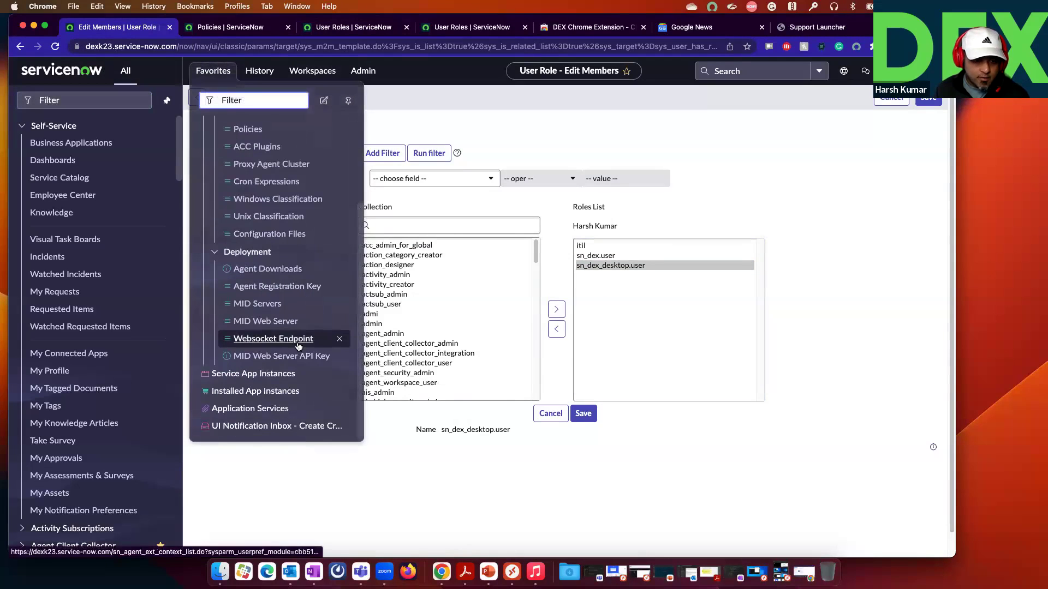
pyautogui.click(114, 100)
pyautogui.write('Outag')
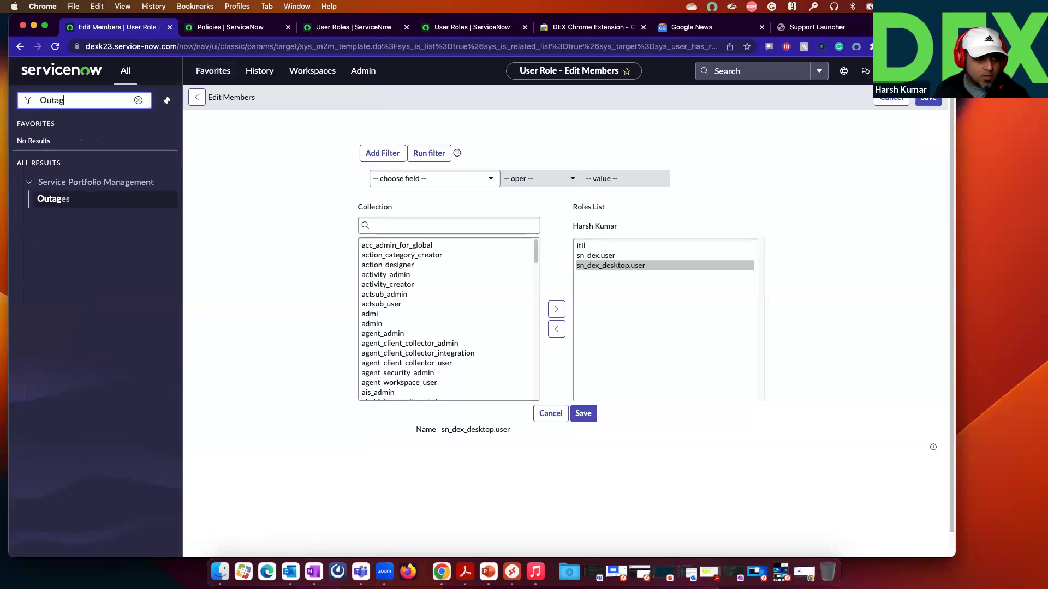
pyautogui.click(60, 200)
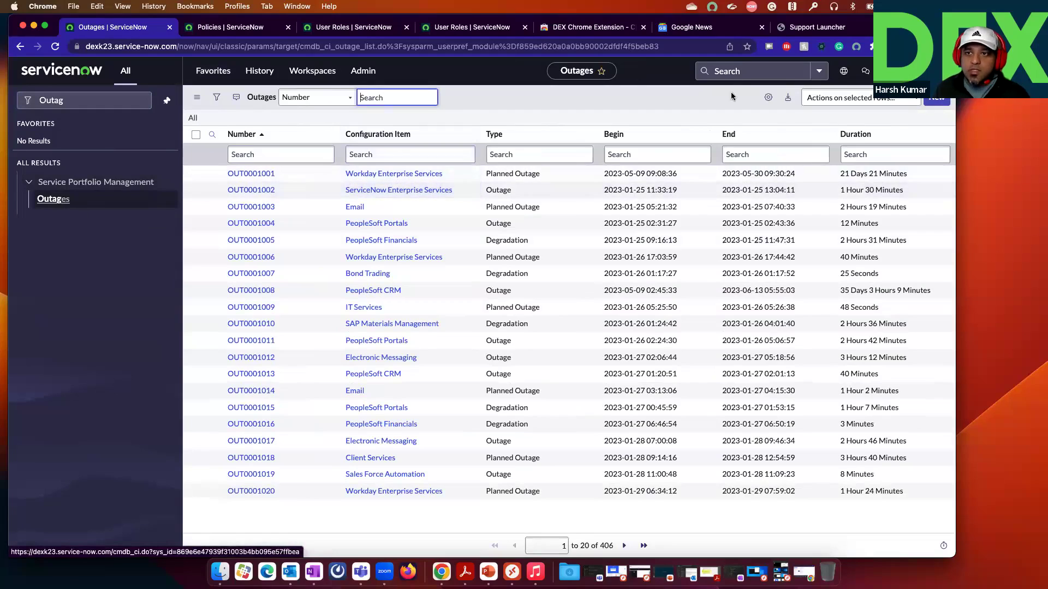
pyautogui.click(736, 6)
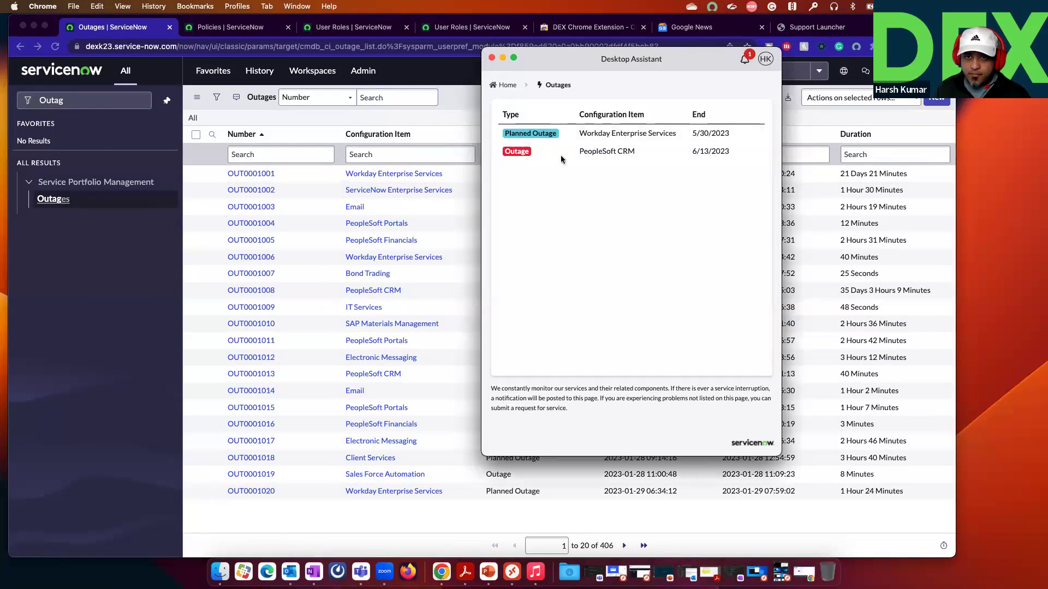
pyautogui.click(513, 88)
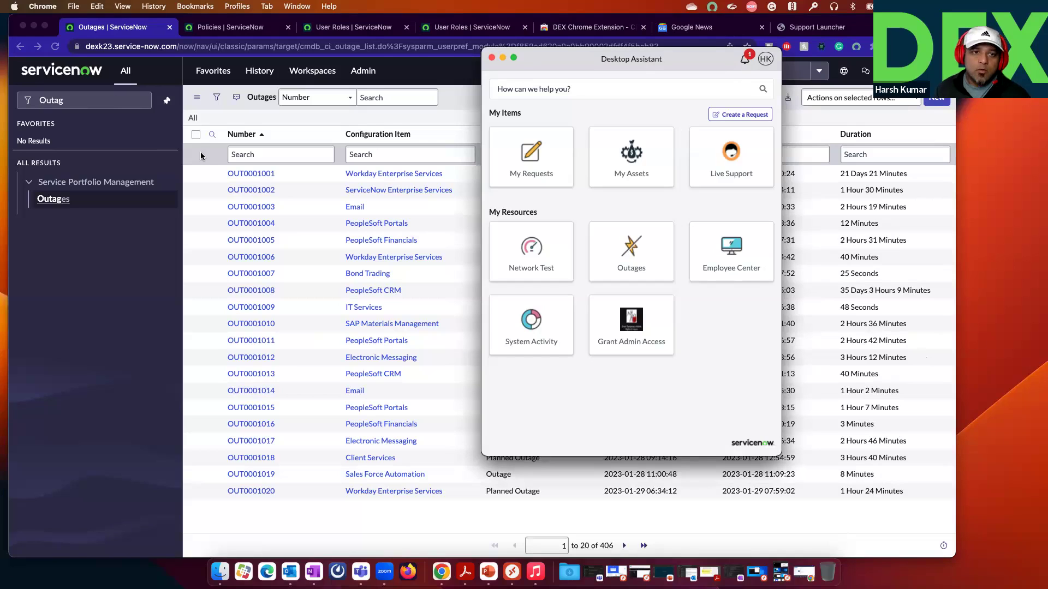
# Step: Open the UI Notification Inbox from Favorites, then go back to the Outages list
pyautogui.click(223, 76)
pyautogui.click(215, 71)
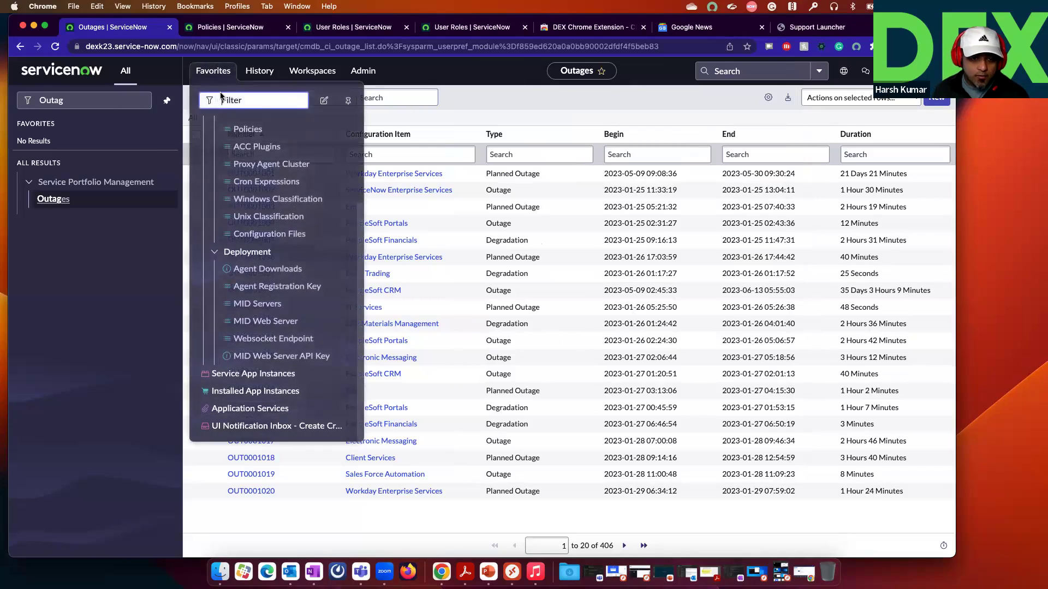
pyautogui.click(286, 427)
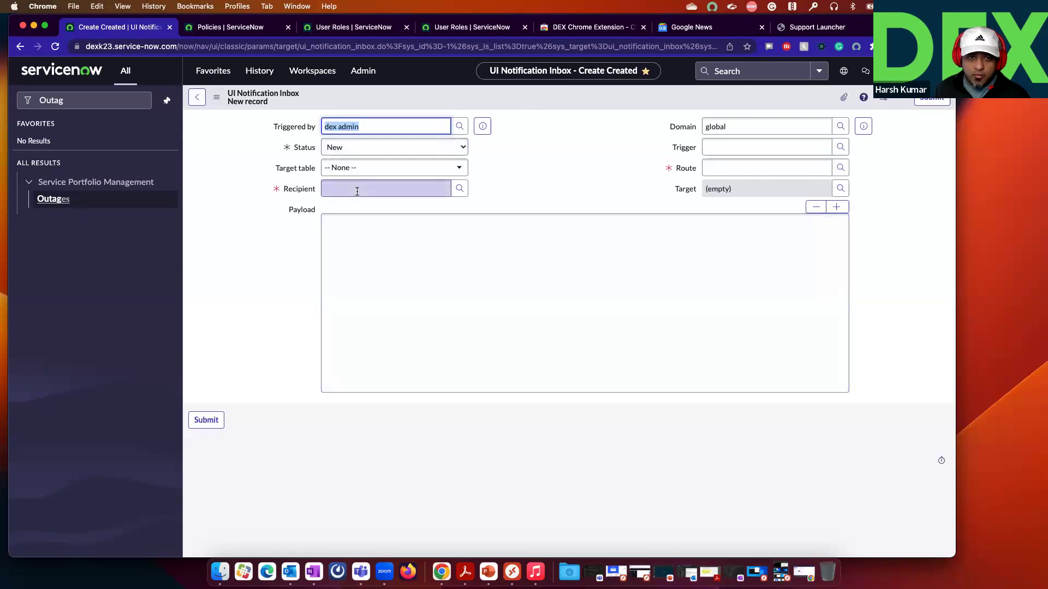
pyautogui.click(197, 100)
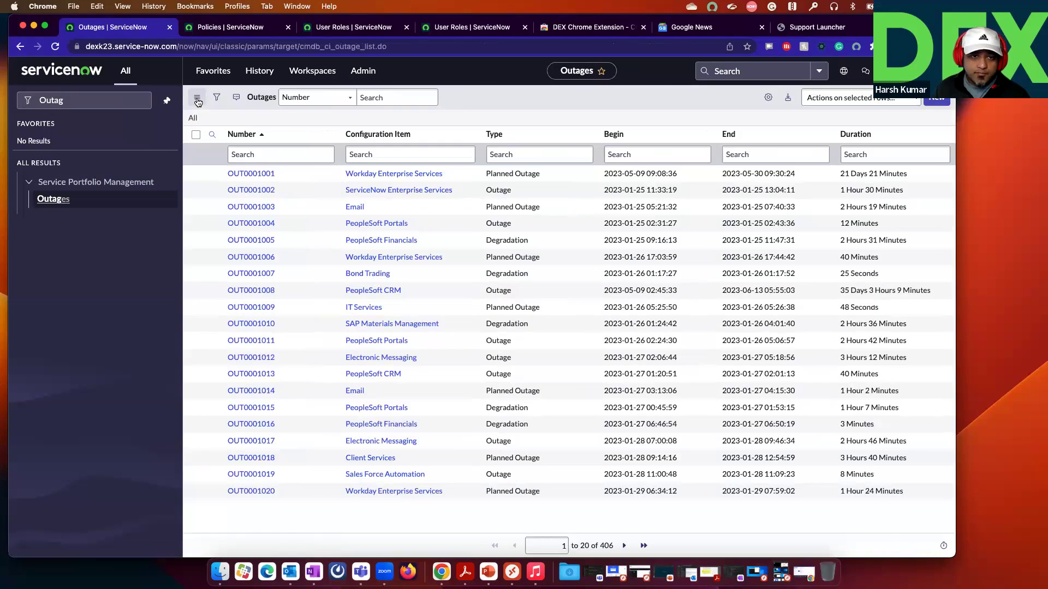
# Step: Open the All Hands on Wednesday notification from the Desktop Assistant's notification bell
pyautogui.click(709, 6)
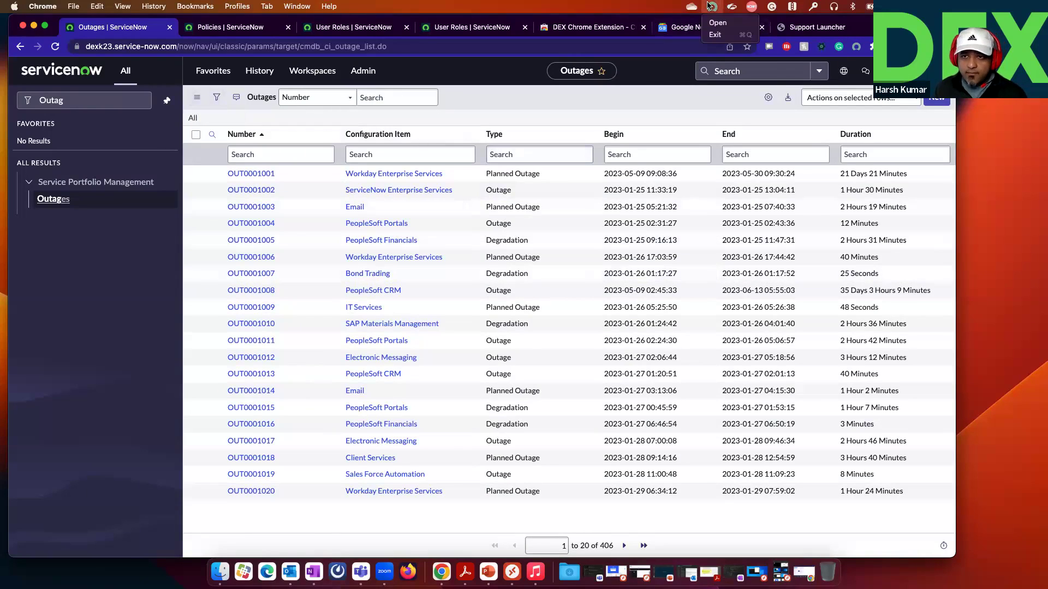
pyautogui.click(716, 23)
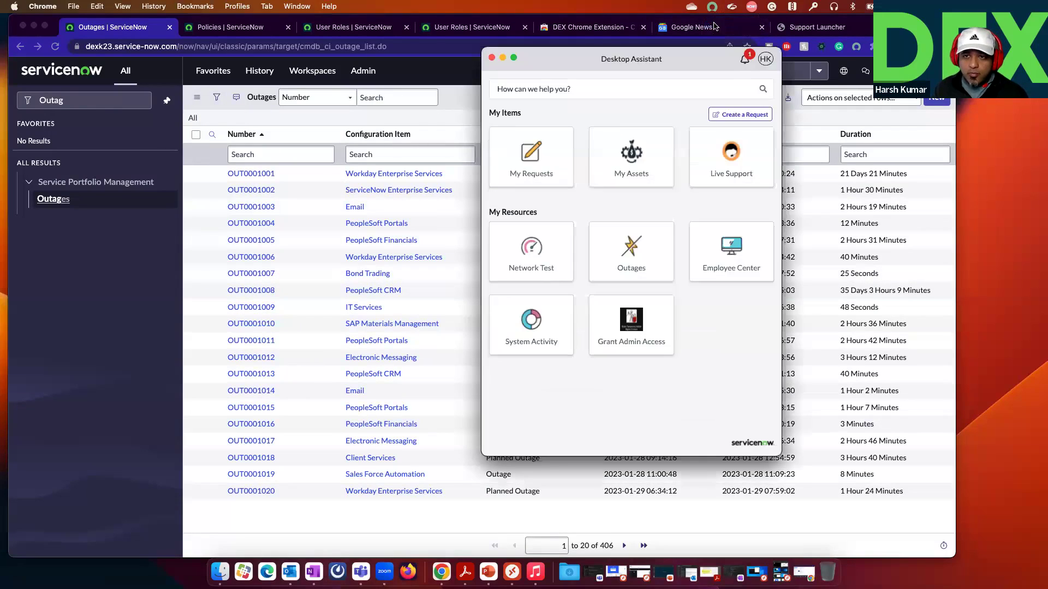
pyautogui.click(745, 60)
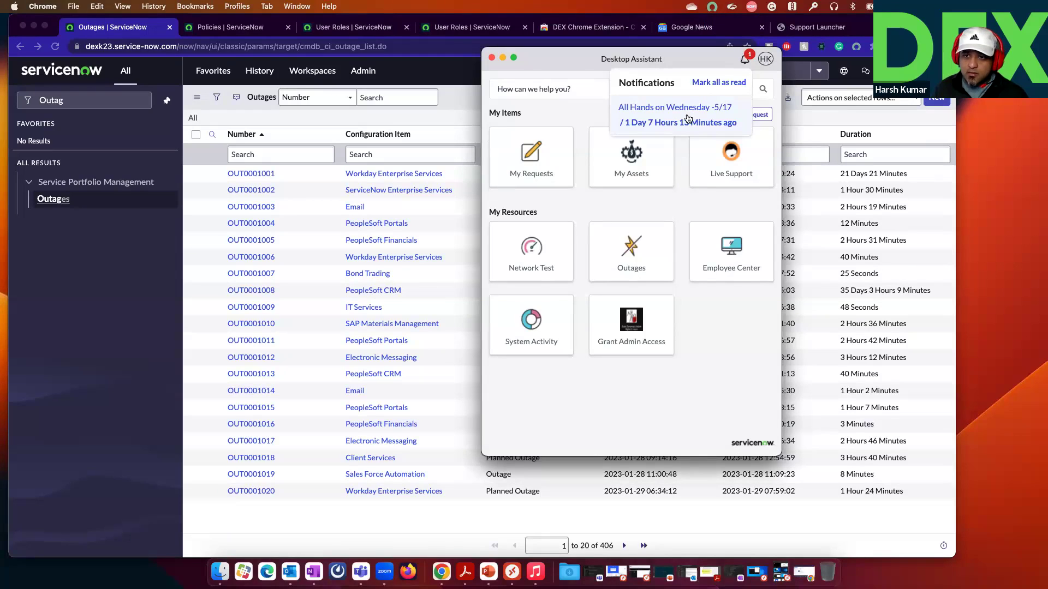
pyautogui.click(744, 62)
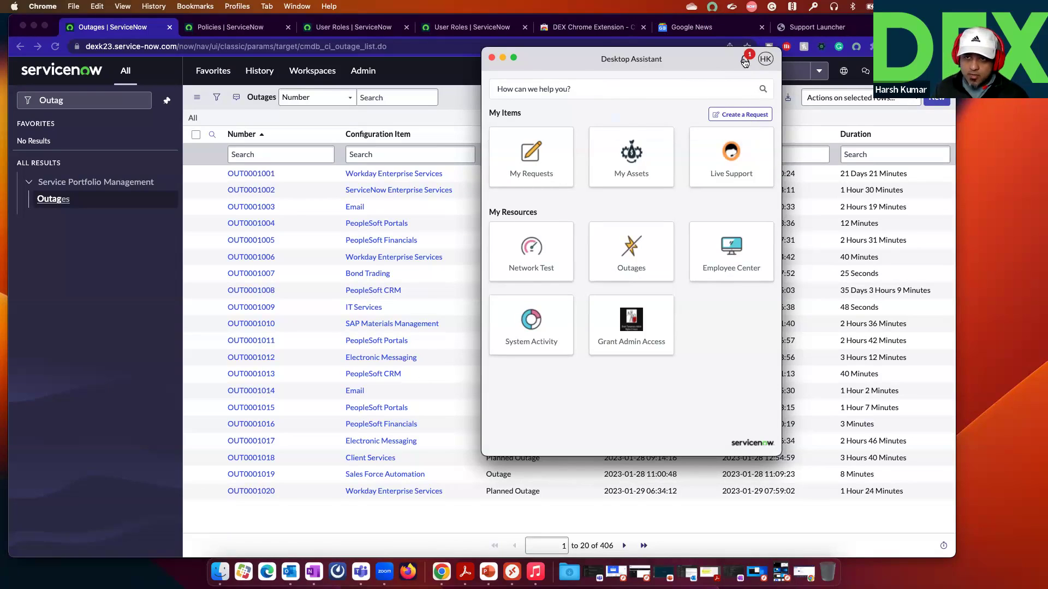
pyautogui.click(744, 62)
pyautogui.click(682, 123)
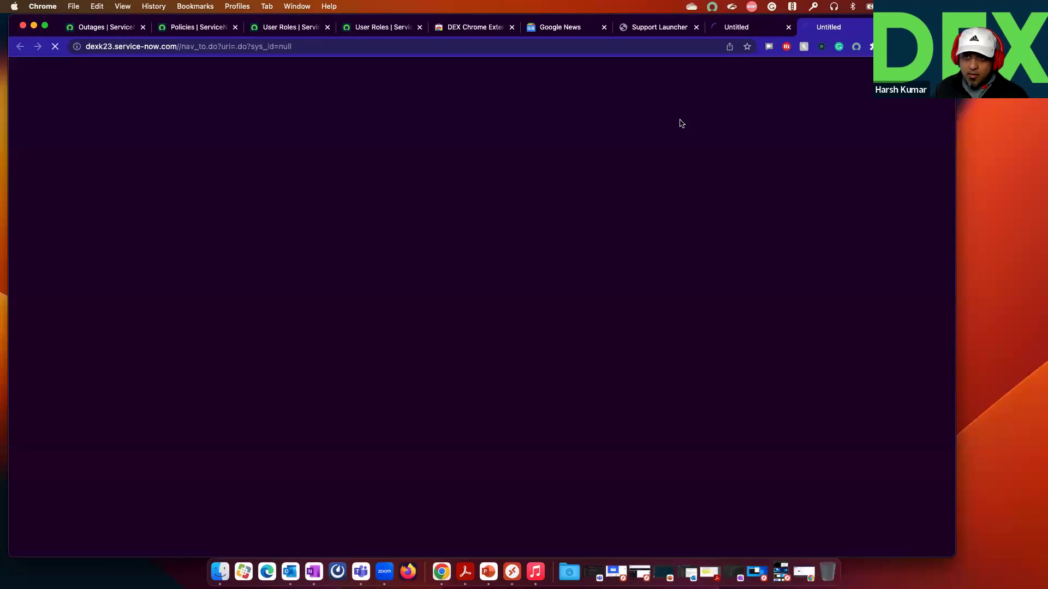
# Step: Launch the Employee Center portal from the Desktop Assistant, reopen the assistant, and minimize Chrome
pyautogui.click(712, 6)
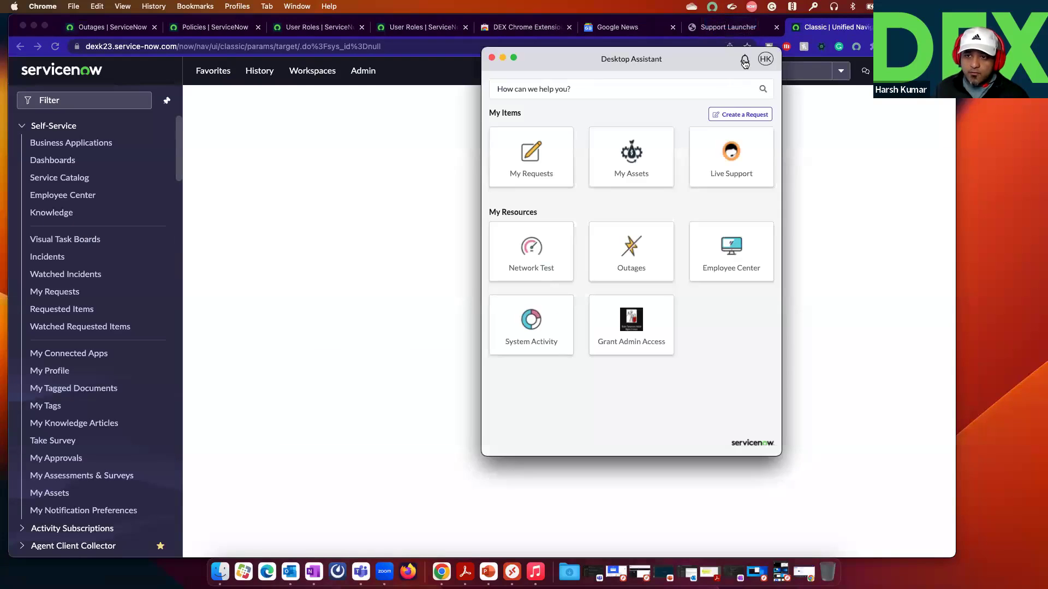
pyautogui.click(731, 249)
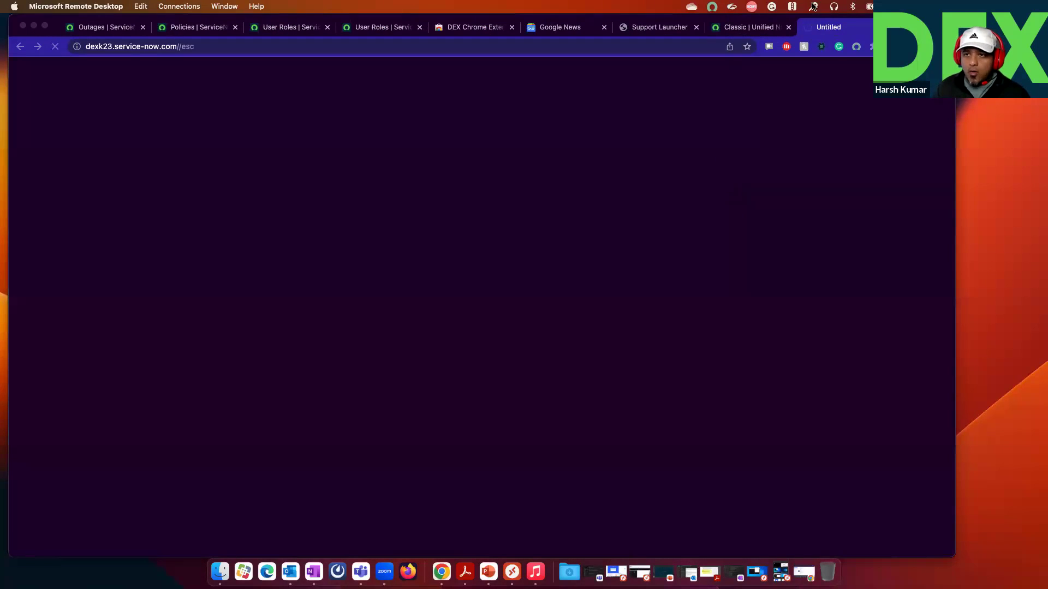
pyautogui.click(712, 7)
pyautogui.click(718, 22)
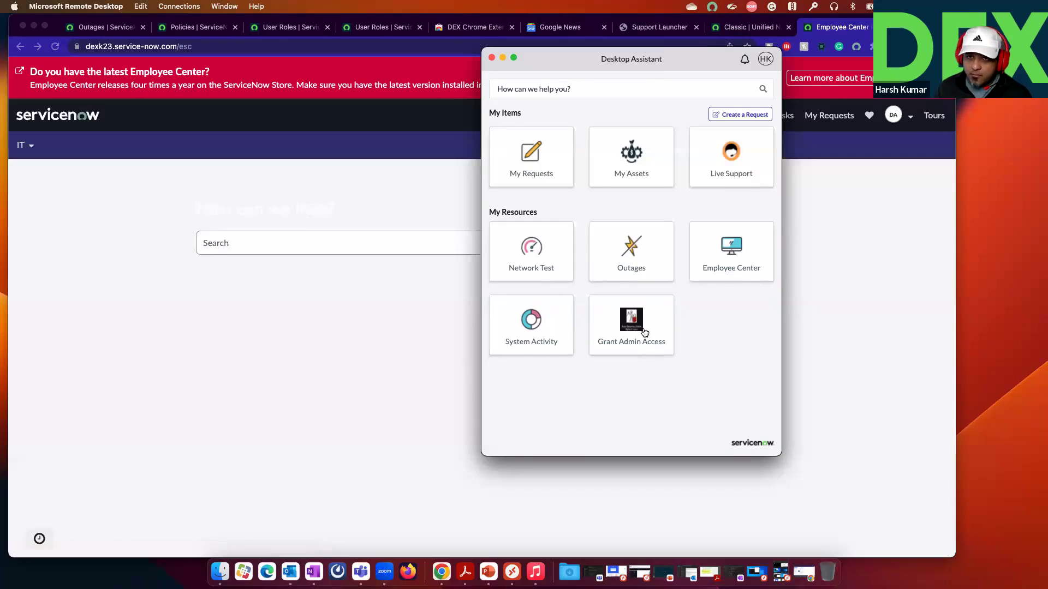
pyautogui.click(579, 93)
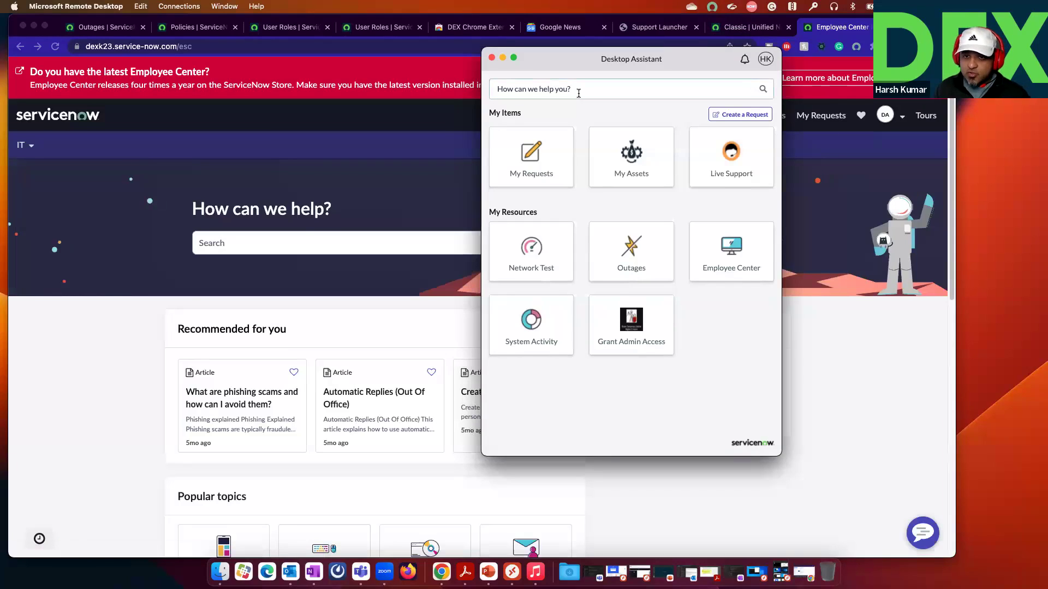
pyautogui.click(34, 26)
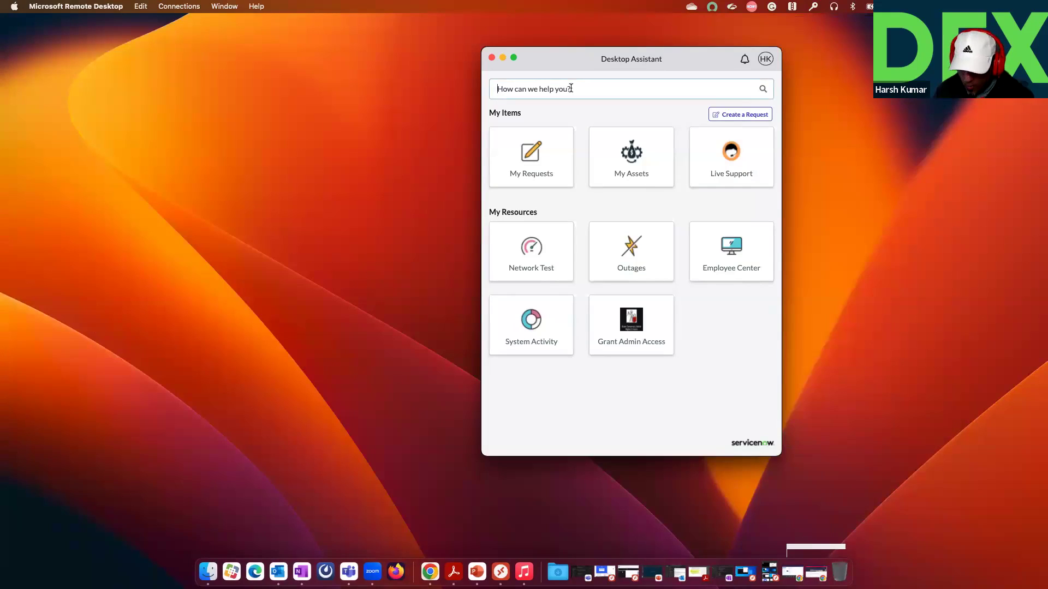
pyautogui.write('pass')
pyautogui.press('BackSpace')
pyautogui.press('BackSpace')
pyautogui.press('BackSpace')
pyautogui.press('BackSpace')
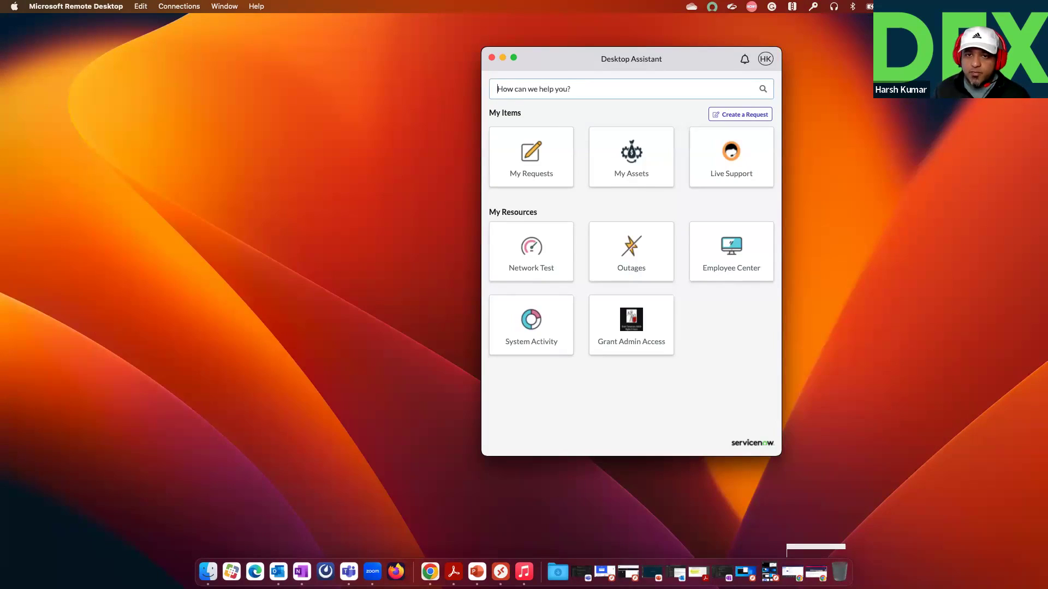
pyautogui.write('reset password')
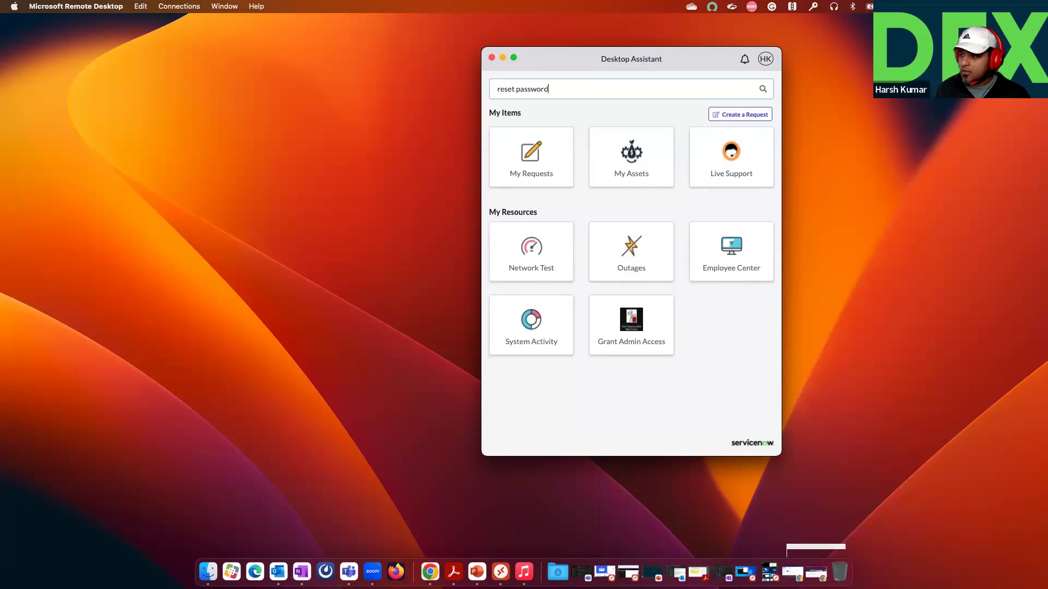
pyautogui.press('Return')
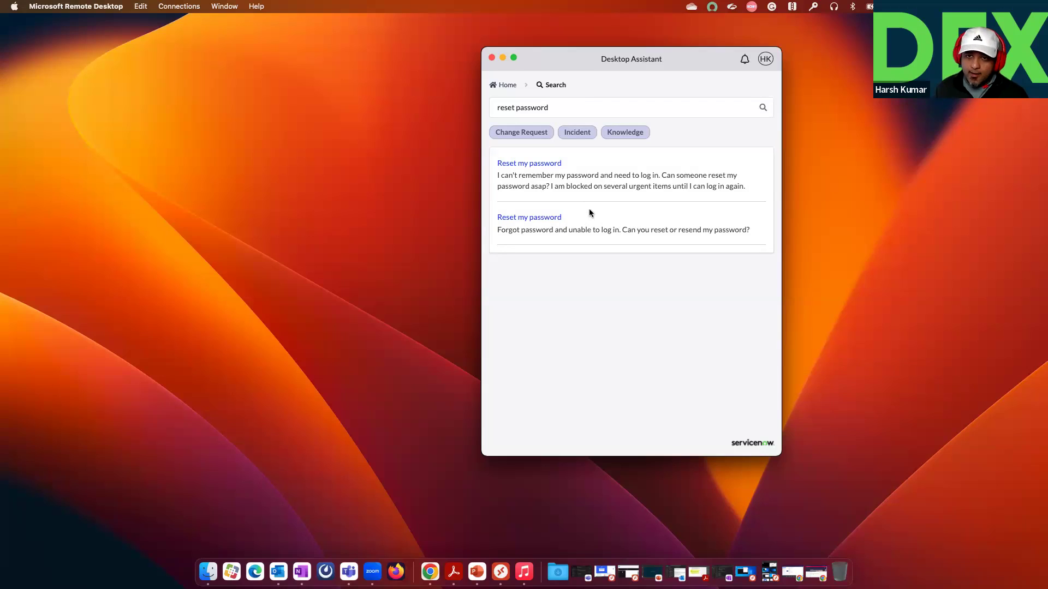
pyautogui.click(502, 84)
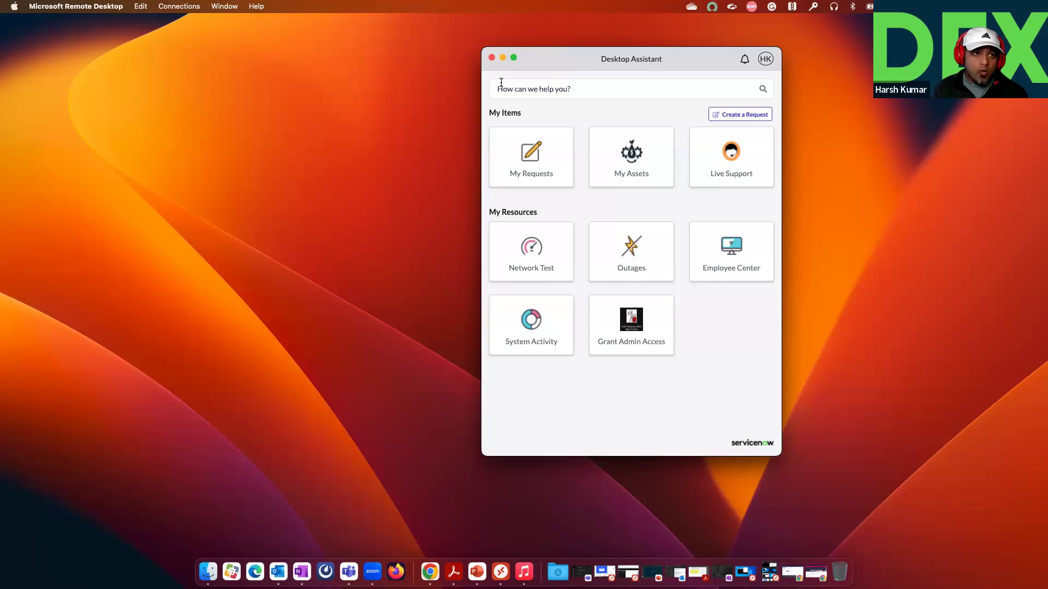
# Step: Log out from the account avatar menu and proceed to sign in to the dexk23 instance
pyautogui.click(766, 61)
pyautogui.click(762, 75)
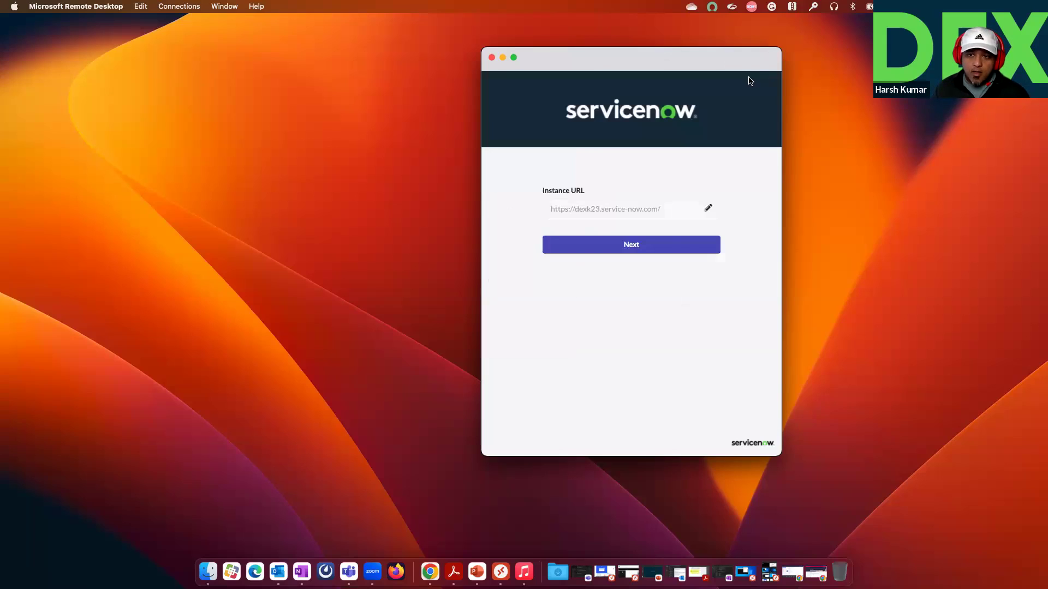
pyautogui.click(640, 245)
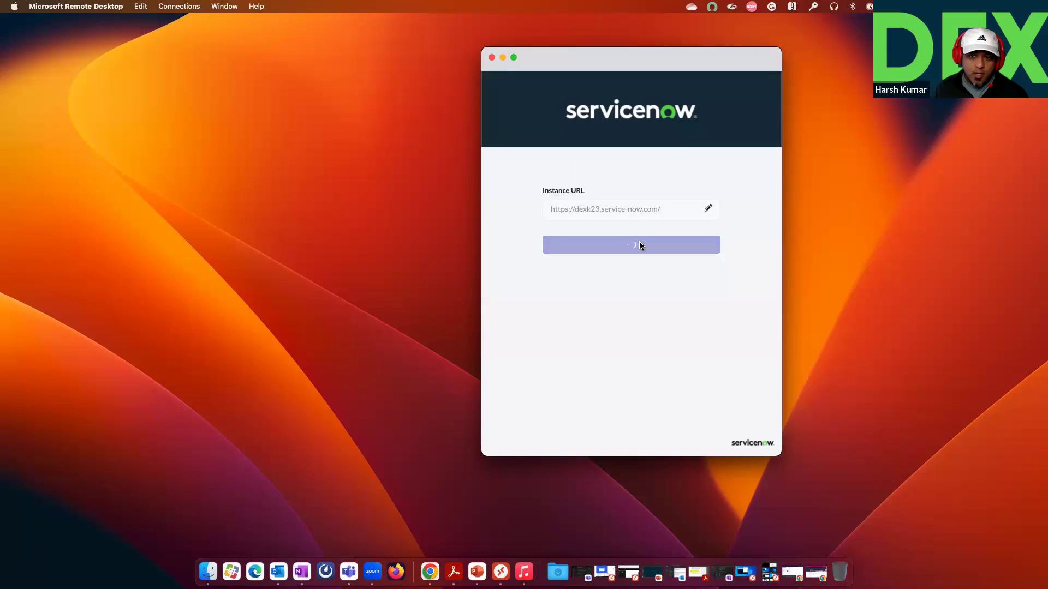